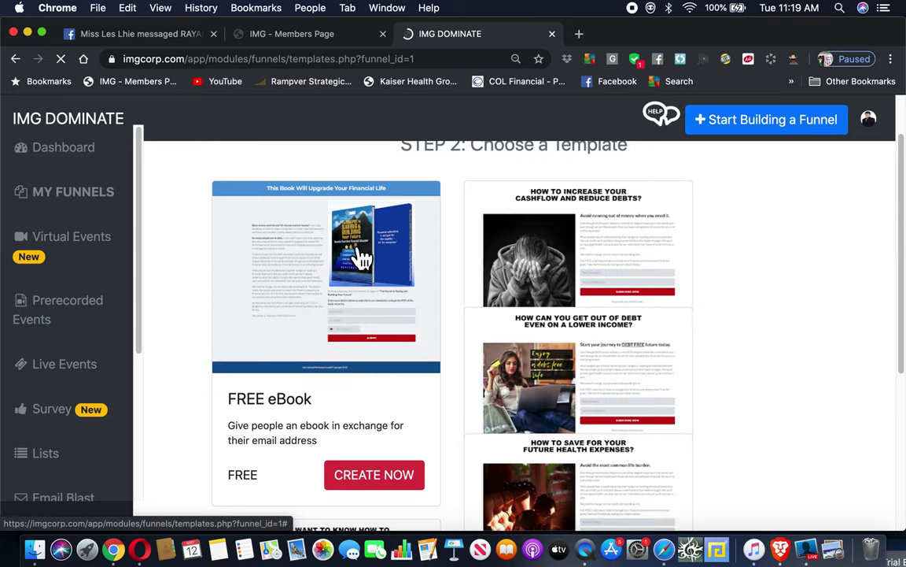
Look through the available Lead Magnet Funnel templates, from FREE eBook and Cashflow to Retirement and Travel
scroll(354, 259, down, 5)
scroll(370, 279, down, 3)
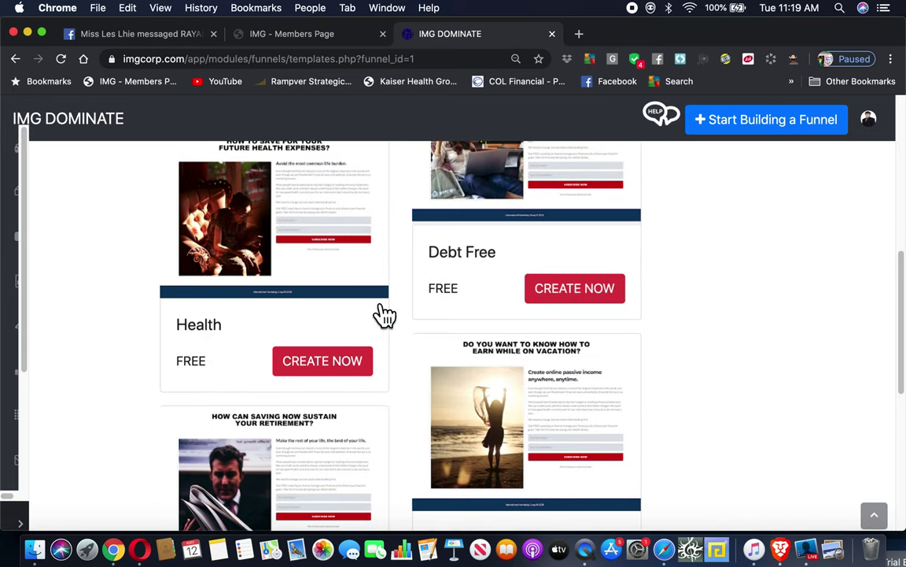
scroll(330, 376, up, 2)
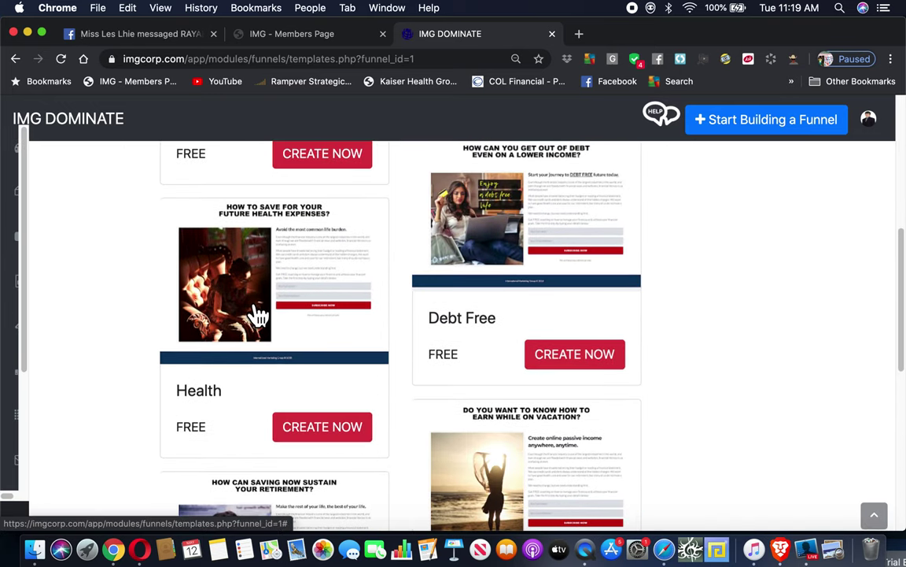
scroll(260, 314, down, 5)
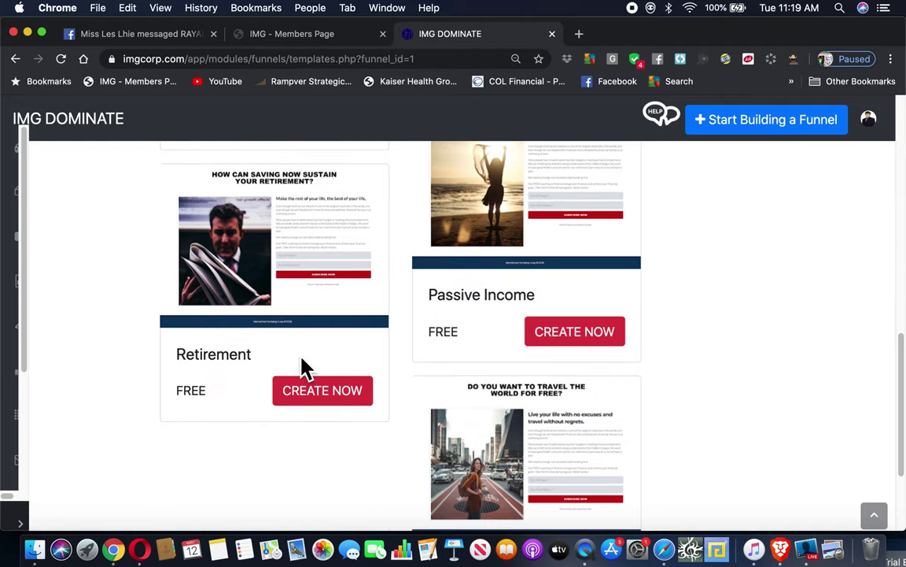
scroll(304, 369, up, 1)
scroll(516, 394, down, 2)
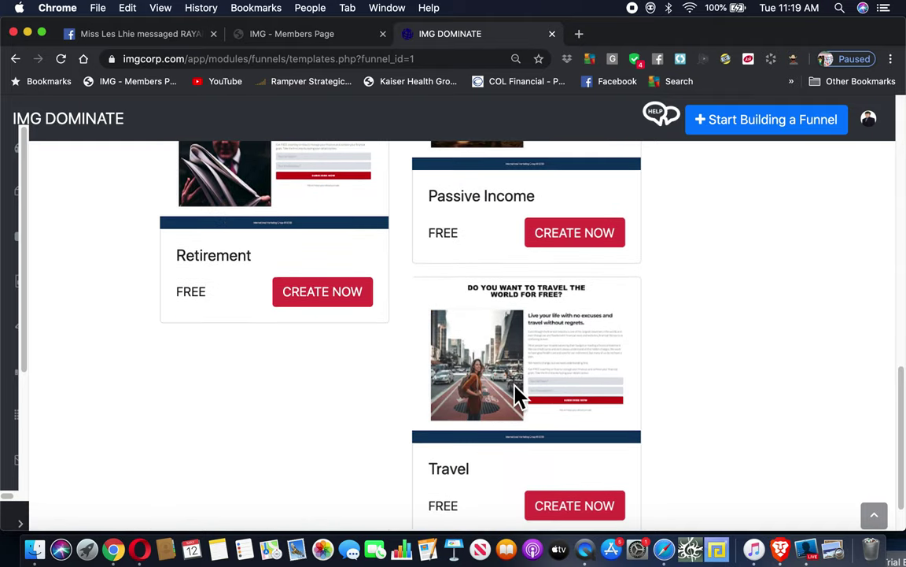
scroll(517, 395, up, 8)
scroll(517, 396, up, 4)
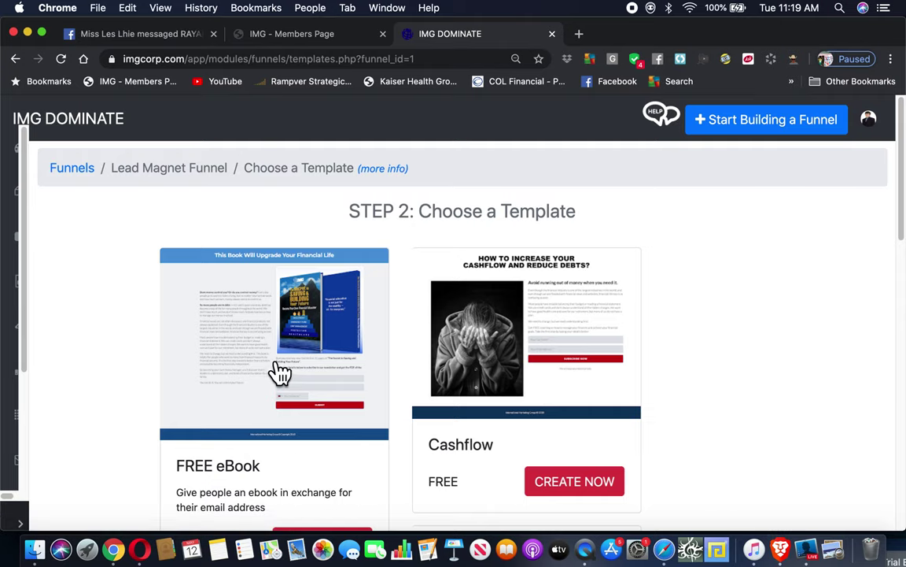
scroll(284, 368, down, 5)
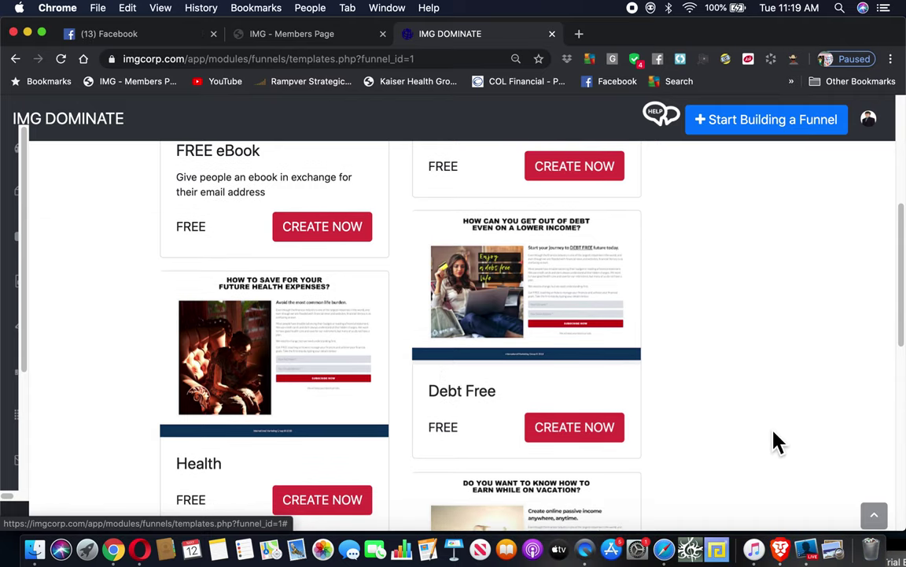
scroll(399, 390, up, 5)
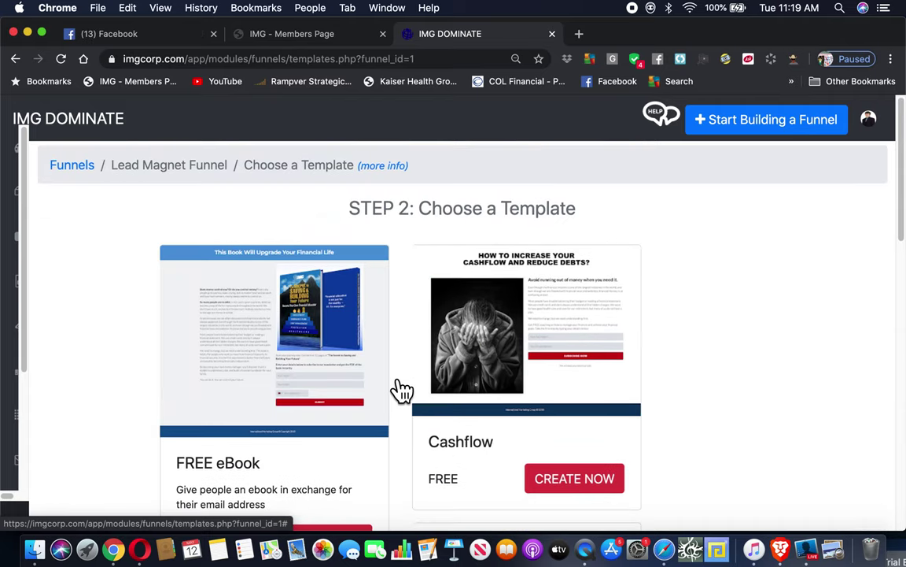
scroll(398, 390, down, 2)
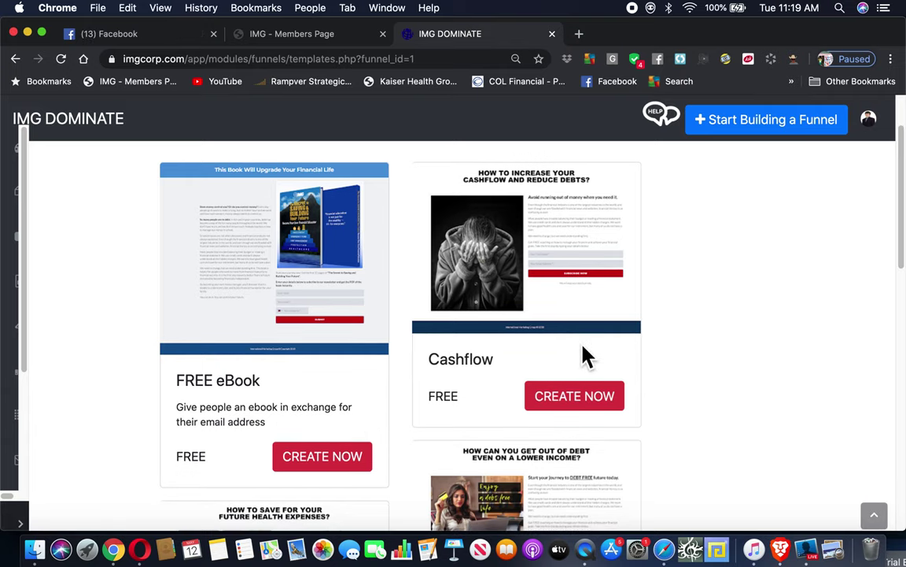
scroll(389, 295, down, 2)
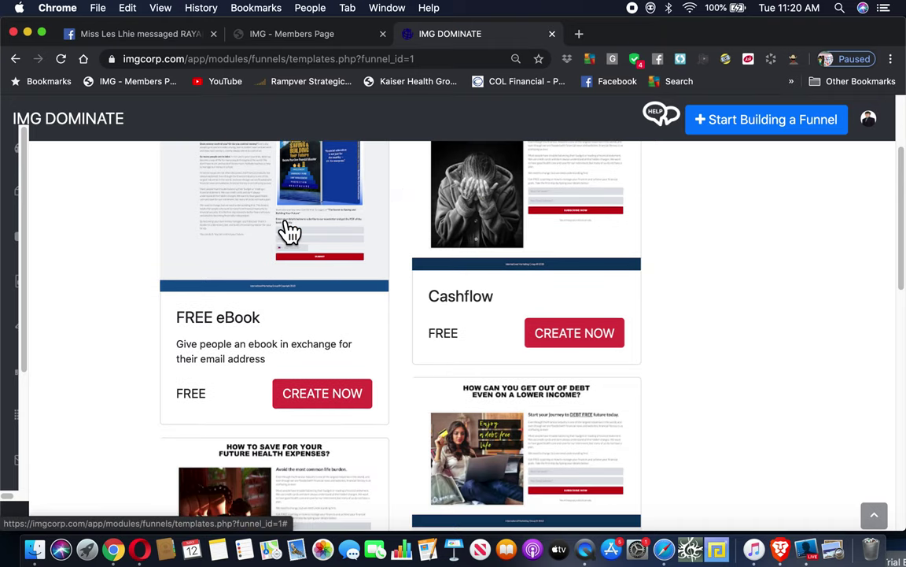
Create a funnel from the FREE eBook template and set its site ID to free-ebook
click(318, 406)
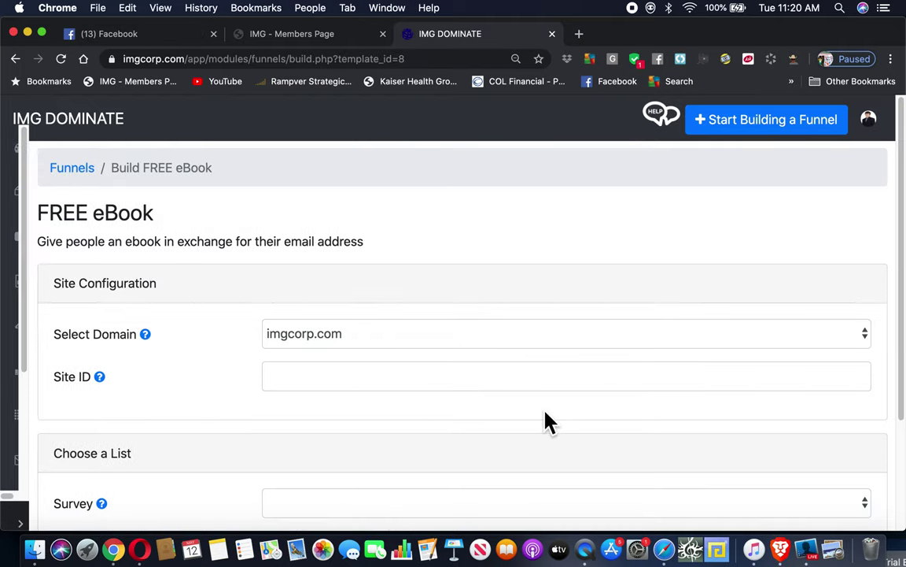
click(342, 384)
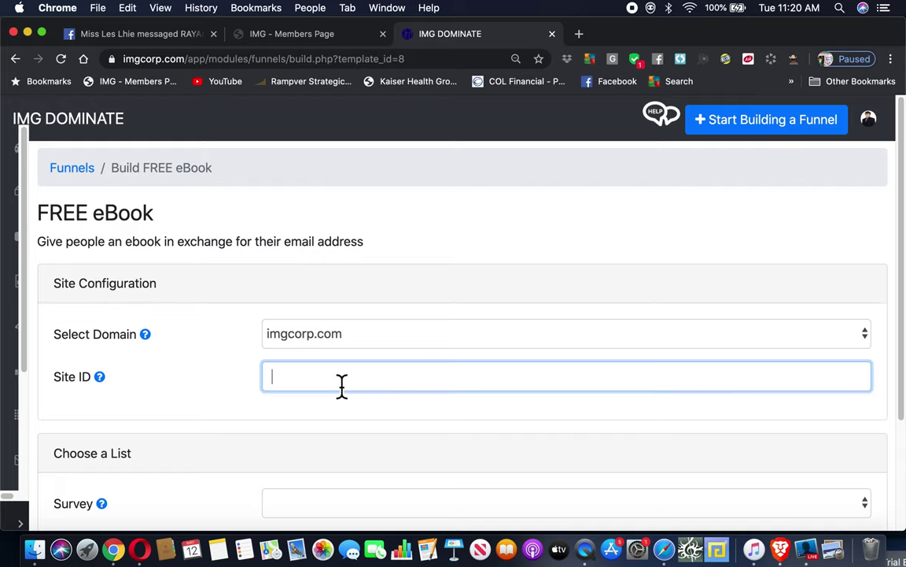
scroll(465, 368, down, 1)
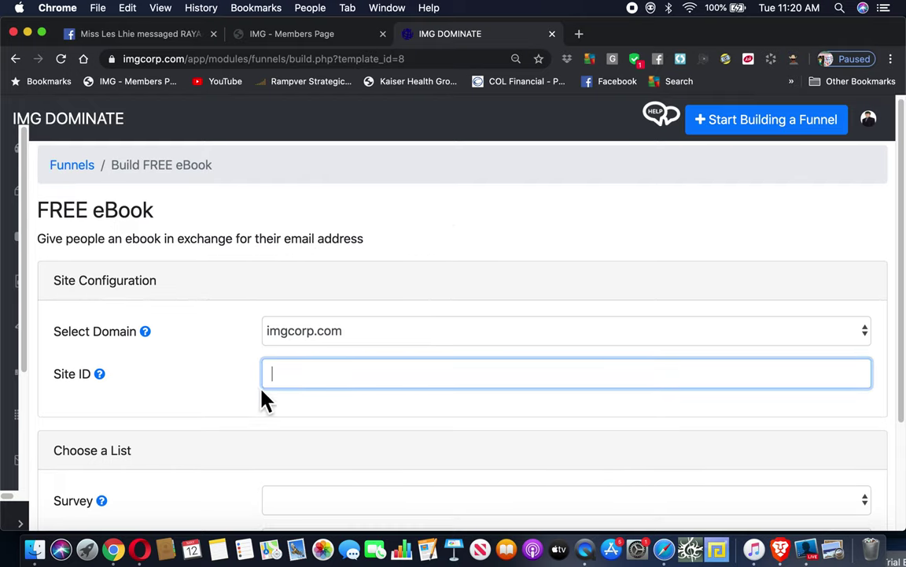
text(ff)
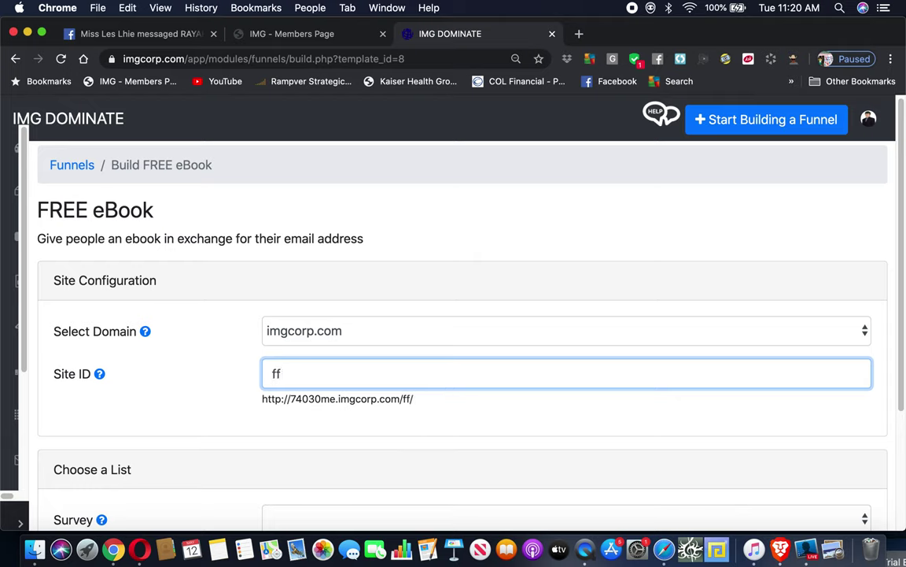
key(BackSpace)
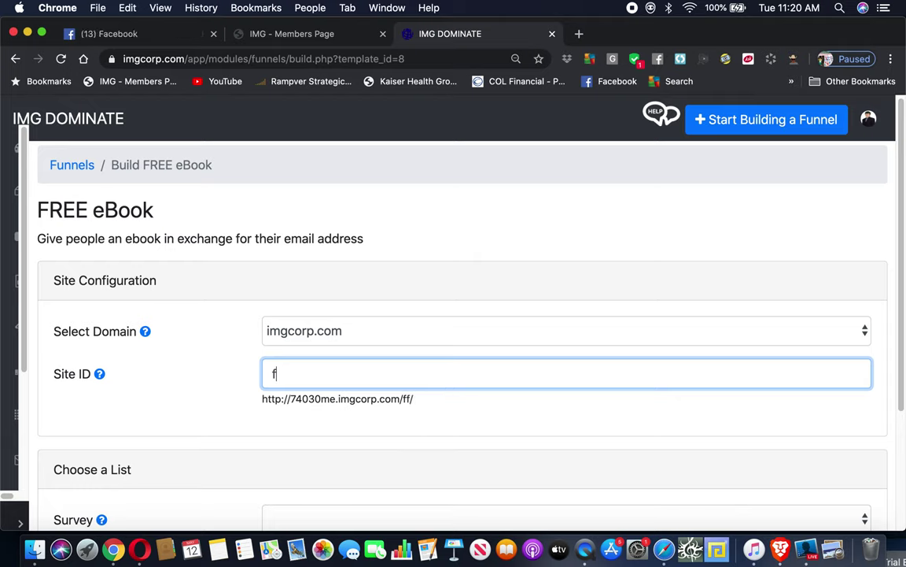
text(free)
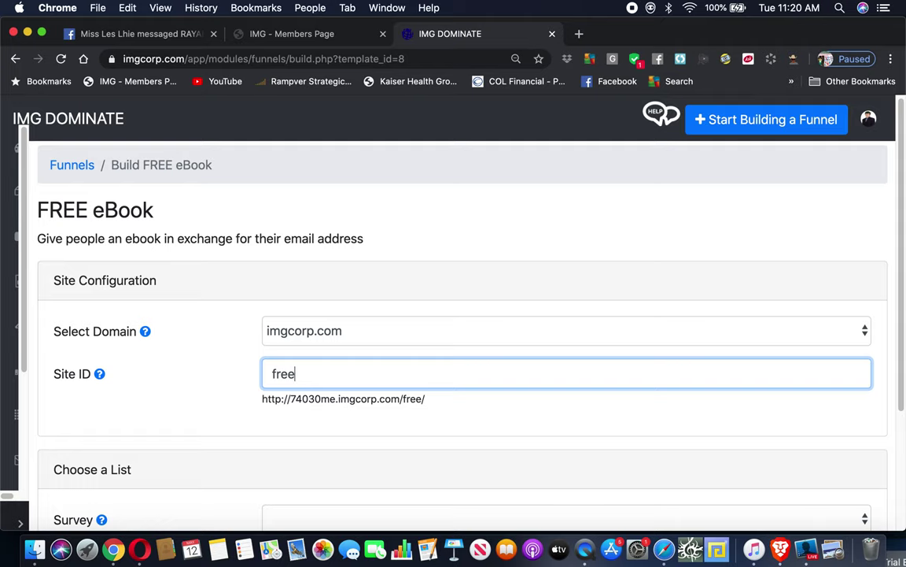
text(eboo)
text(-)
key(BackSpace)
text(e-book)
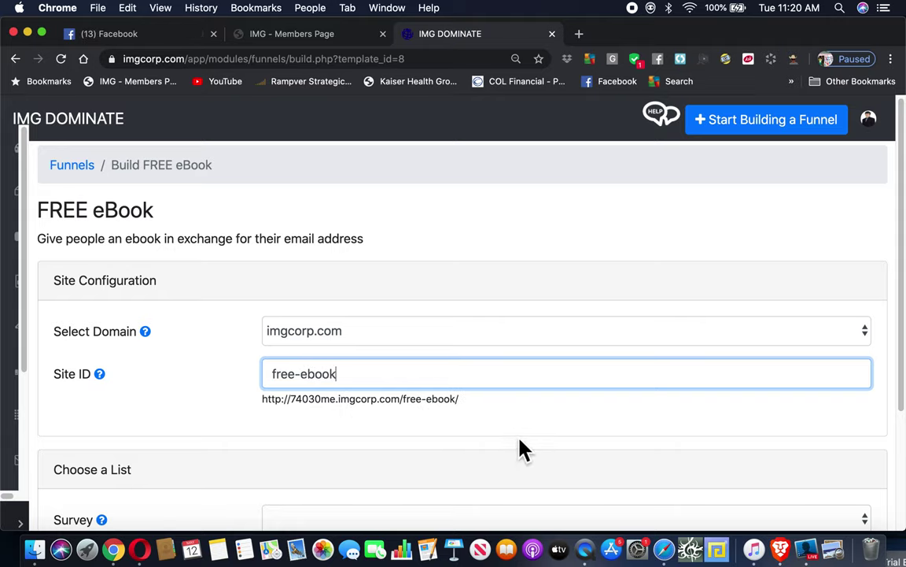
scroll(524, 449, down, 1)
click(524, 388)
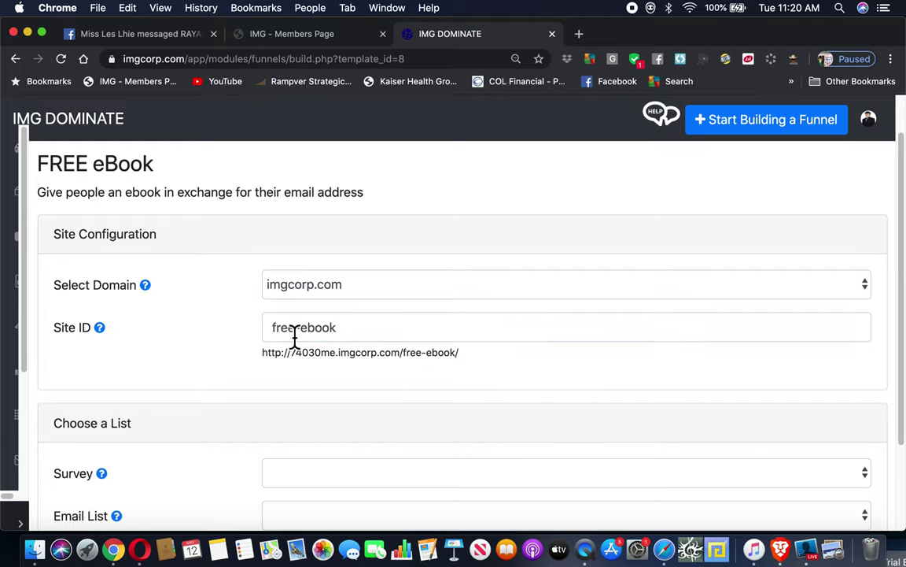
Assign the Free SSBYF eBook List as the funnel's email list, leaving the survey blank
scroll(645, 370, down, 3)
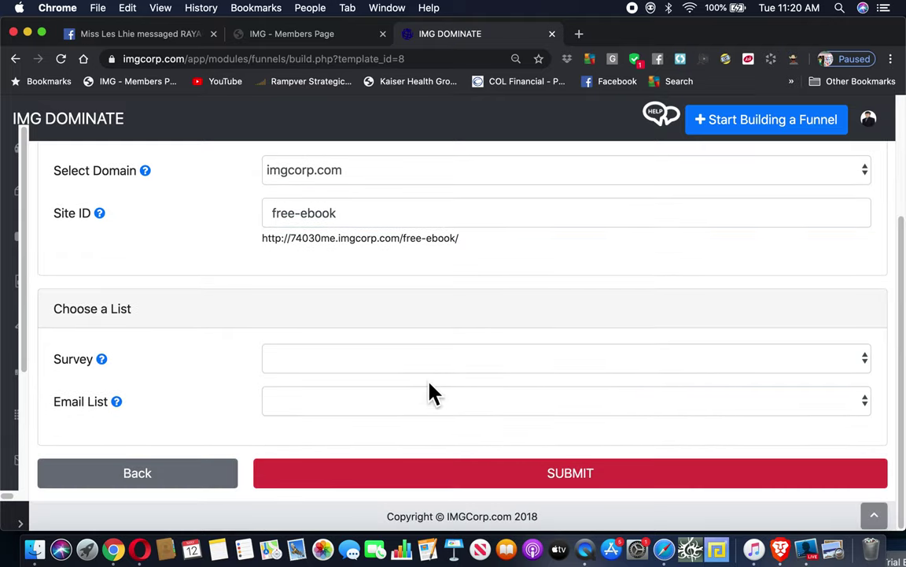
click(397, 367)
click(397, 363)
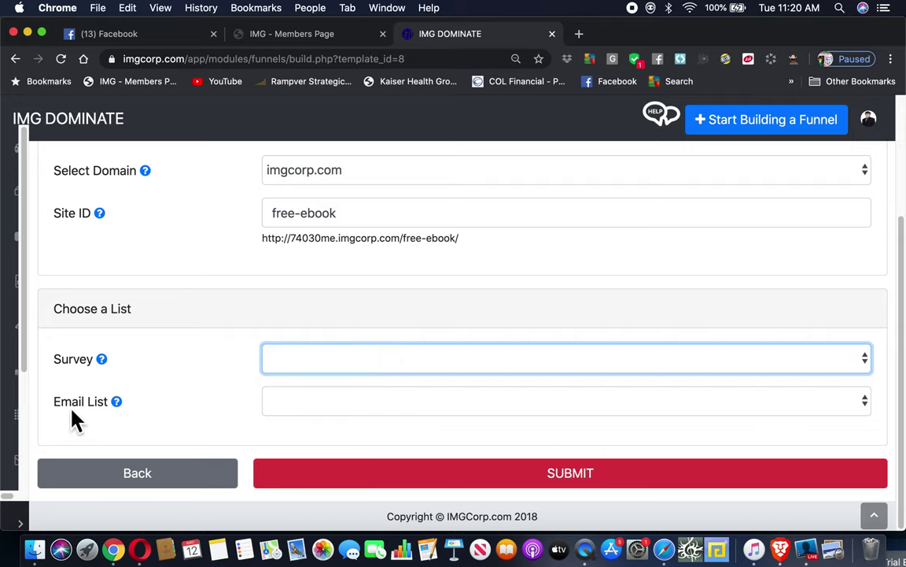
click(866, 407)
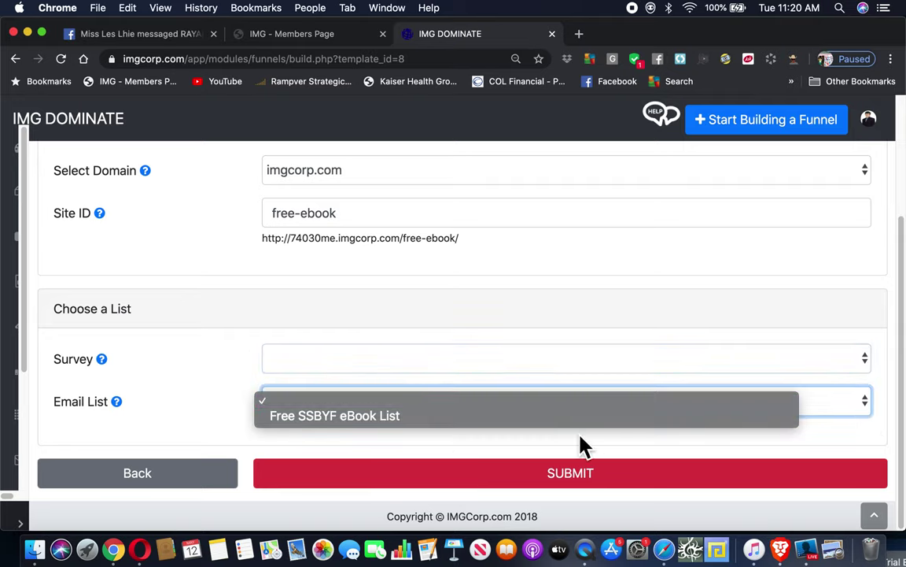
click(418, 420)
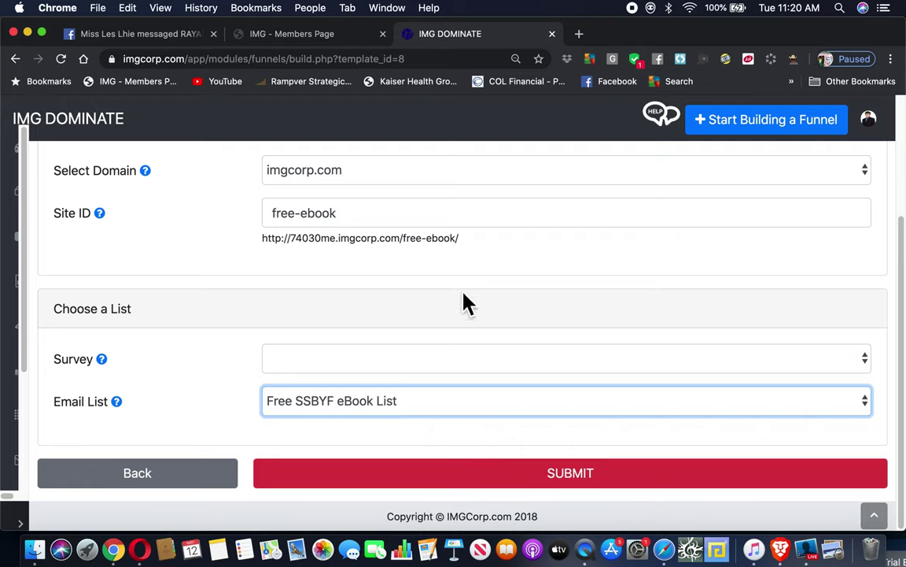
Check the site configuration, submit the FREE eBook funnel, and choose to open the created site
scroll(463, 301, up, 4)
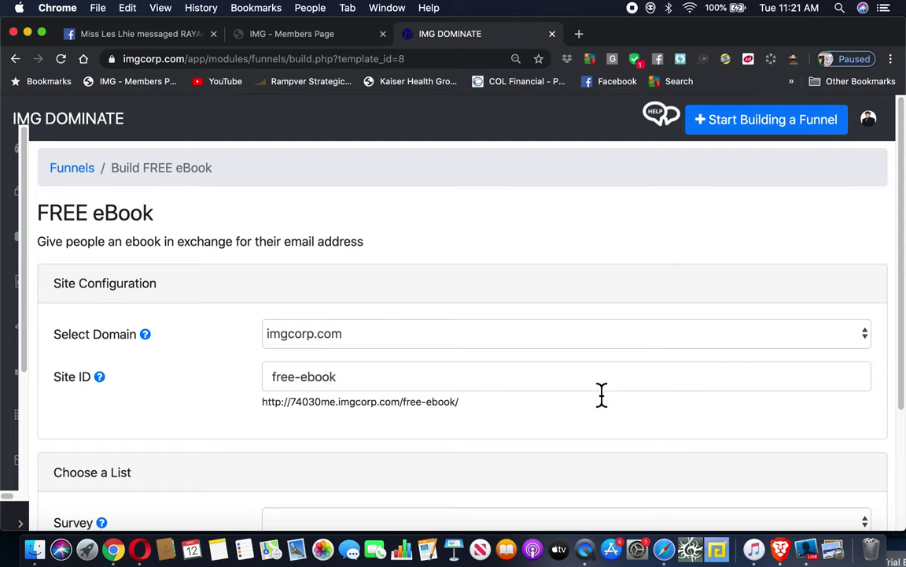
scroll(602, 394, down, 4)
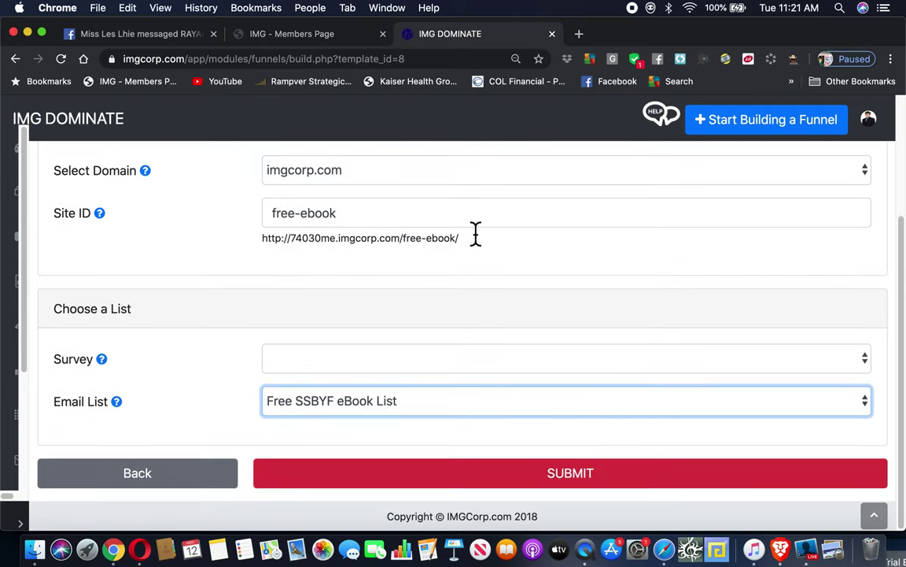
click(602, 486)
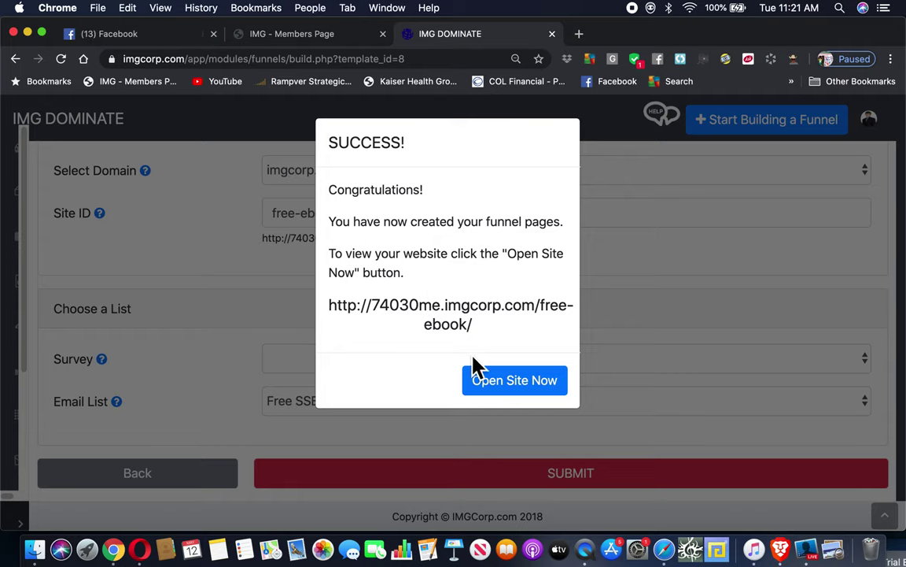
click(516, 394)
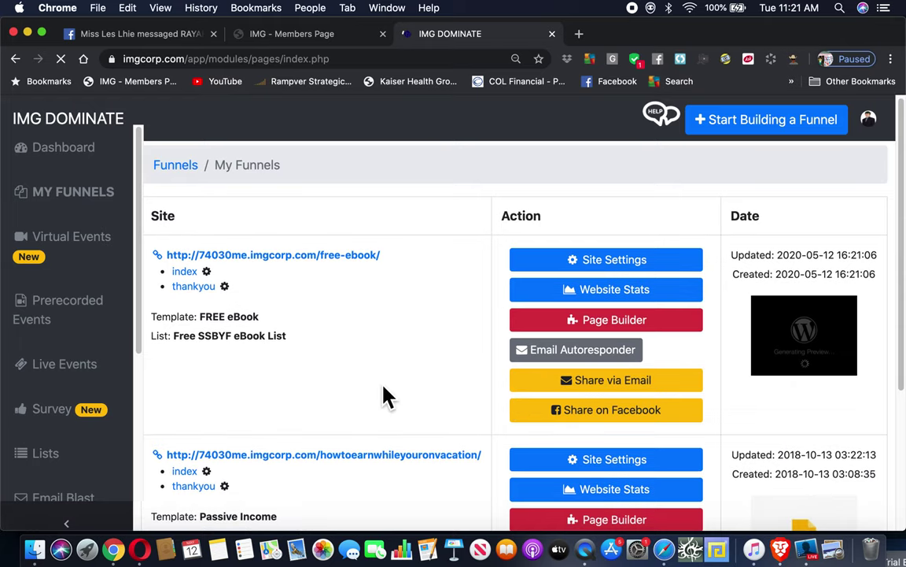
Look over the existing funnels in My Funnels and open the free-ebook site
scroll(386, 395, down, 2)
scroll(386, 396, down, 3)
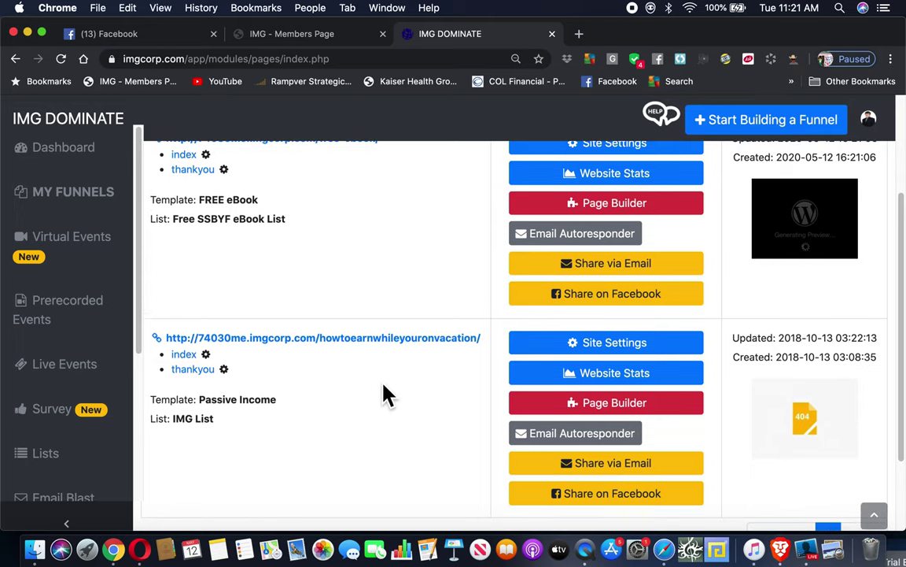
scroll(385, 395, down, 2)
scroll(385, 396, up, 4)
scroll(386, 396, up, 3)
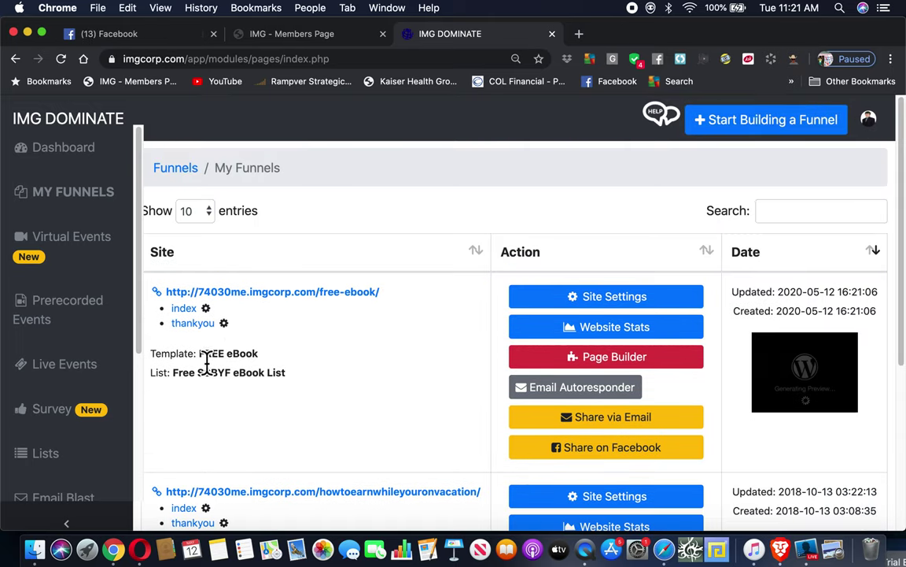
click(263, 303)
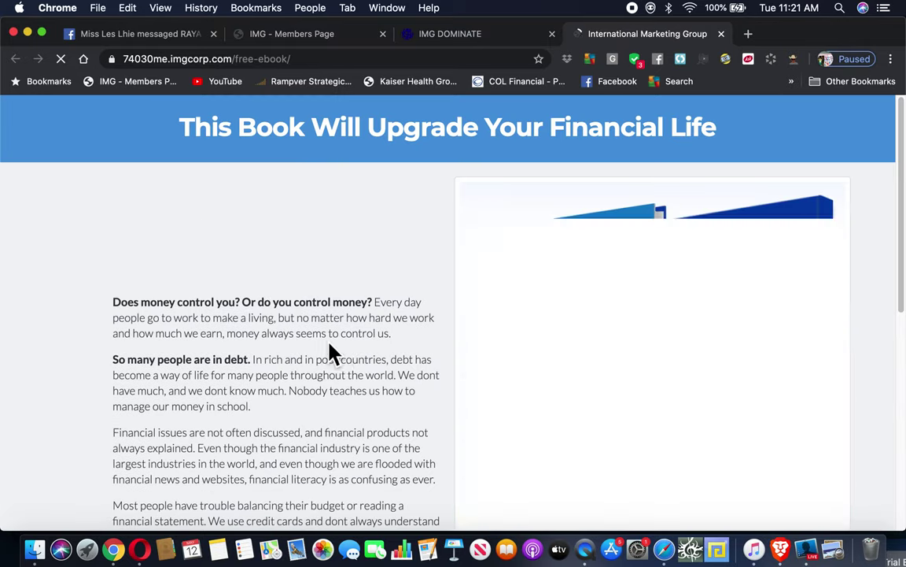
Review the free-ebook landing page from its headline to its sign-up form and return to the My Funnels list
scroll(397, 350, down, 3)
scroll(396, 342, down, 5)
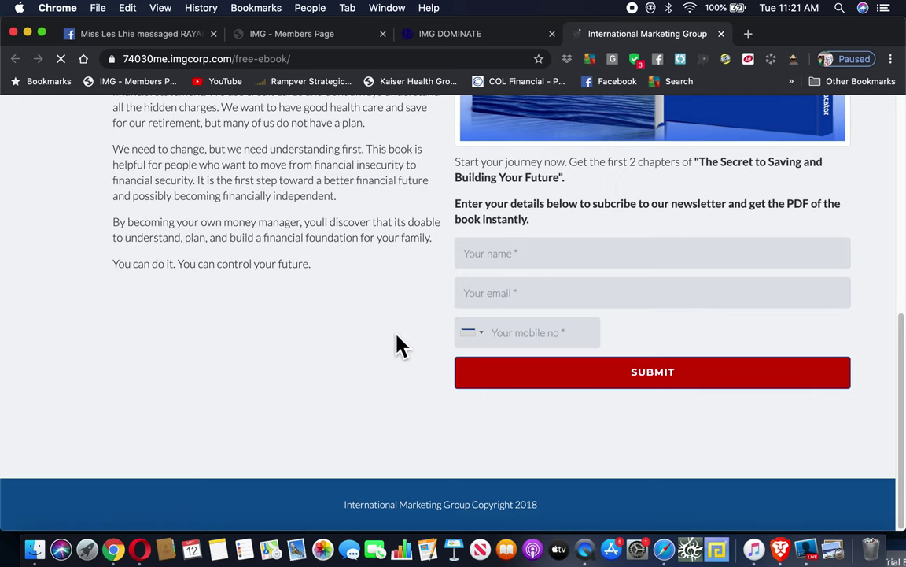
scroll(397, 345, up, 10)
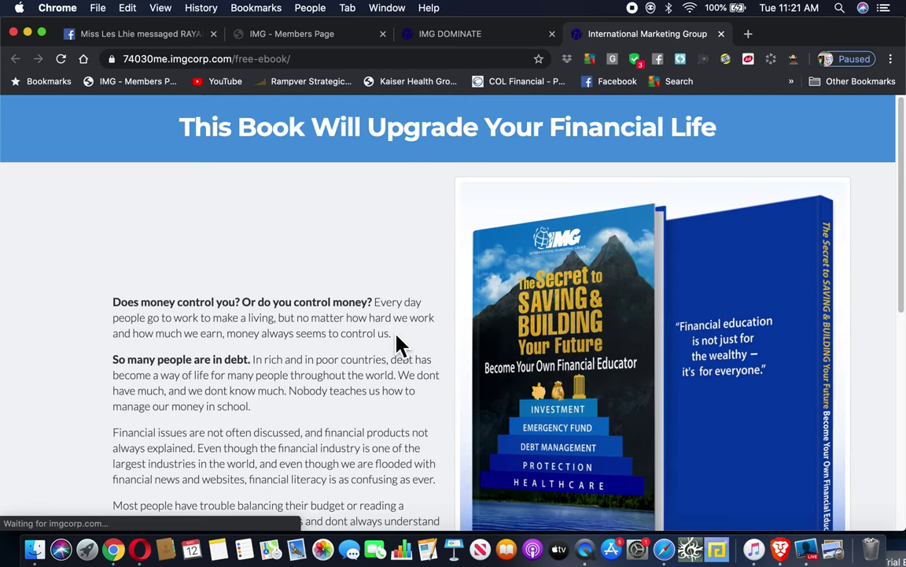
scroll(397, 345, down, 2)
scroll(397, 345, up, 2)
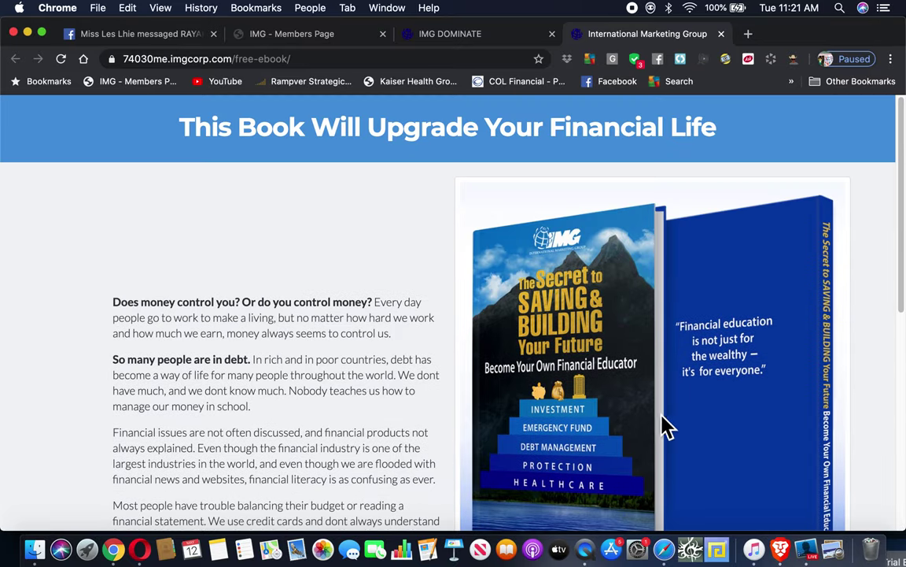
scroll(644, 401, down, 10)
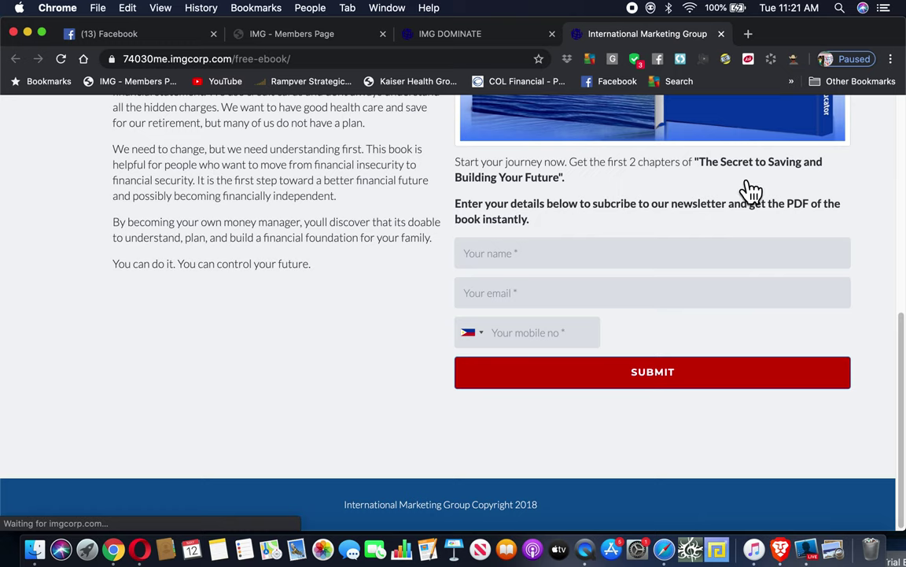
scroll(777, 189, up, 10)
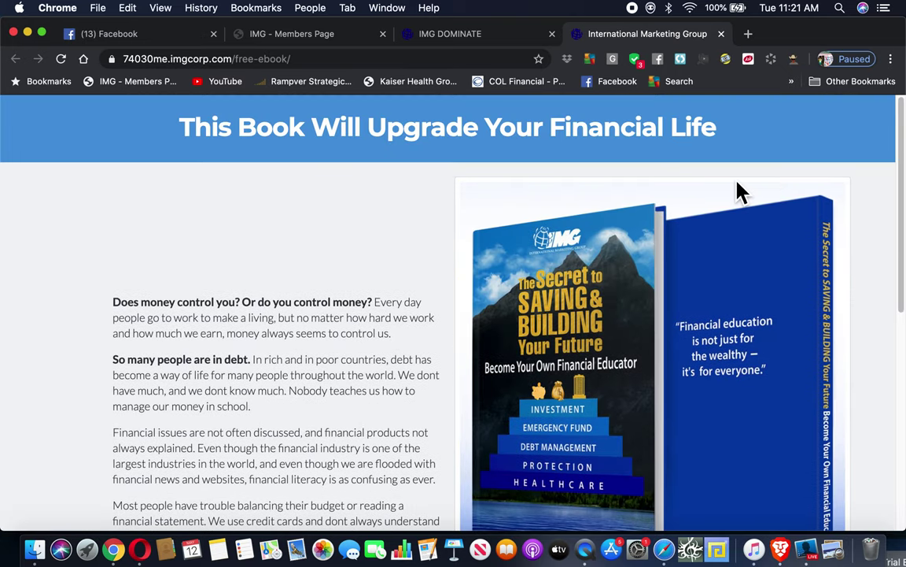
click(454, 39)
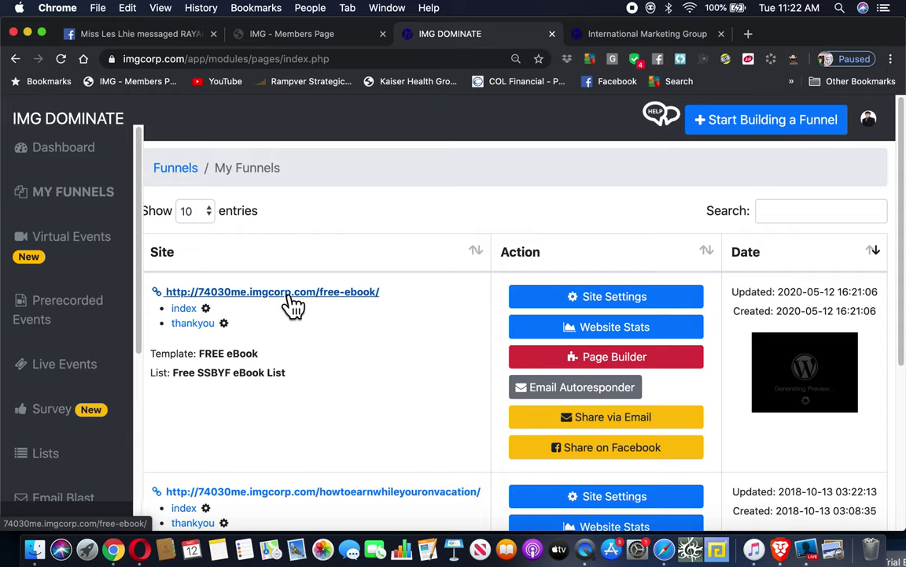
scroll(288, 307, down, 1)
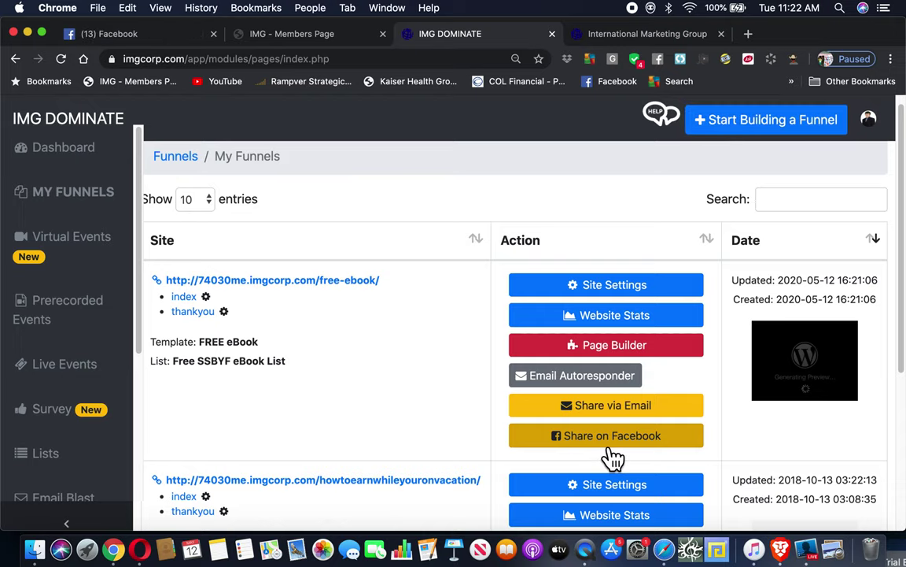
Open the Facebook sharing settings of the free-ebook funnel and look over the image, meta, style and script fields
click(602, 442)
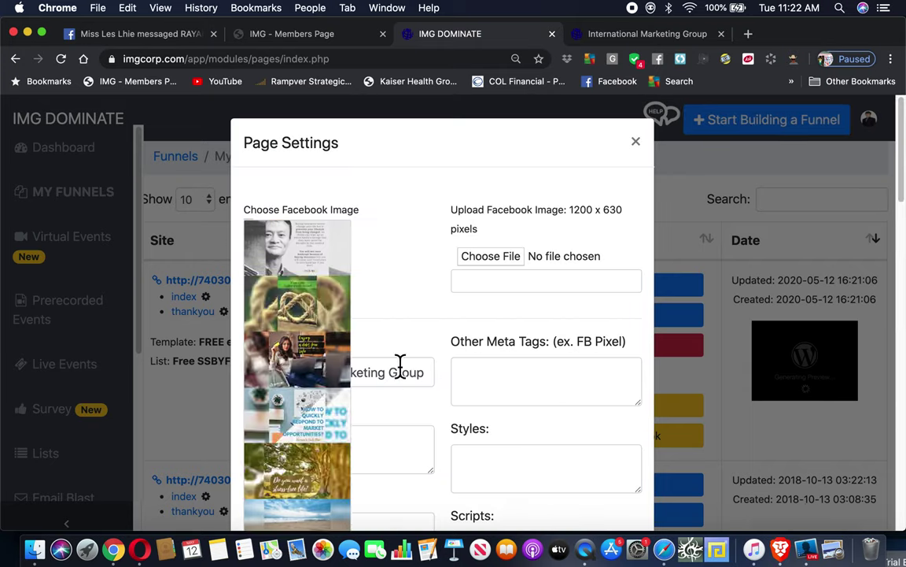
click(291, 267)
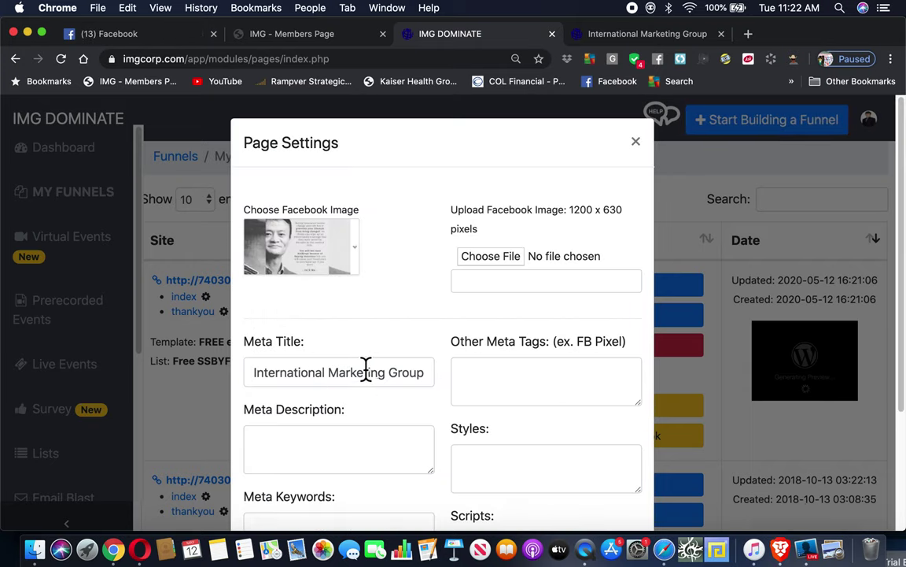
scroll(356, 366, down, 2)
scroll(360, 374, down, 2)
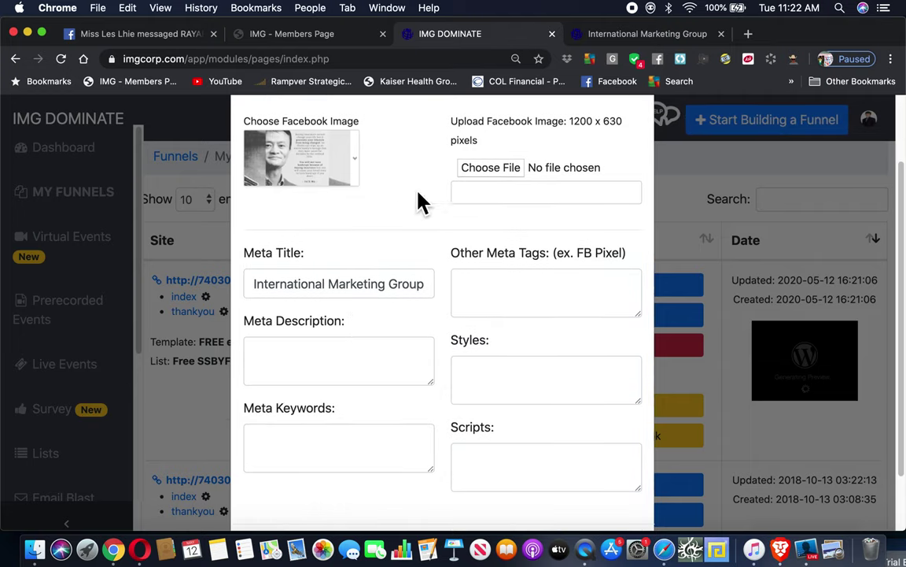
scroll(578, 290, up, 3)
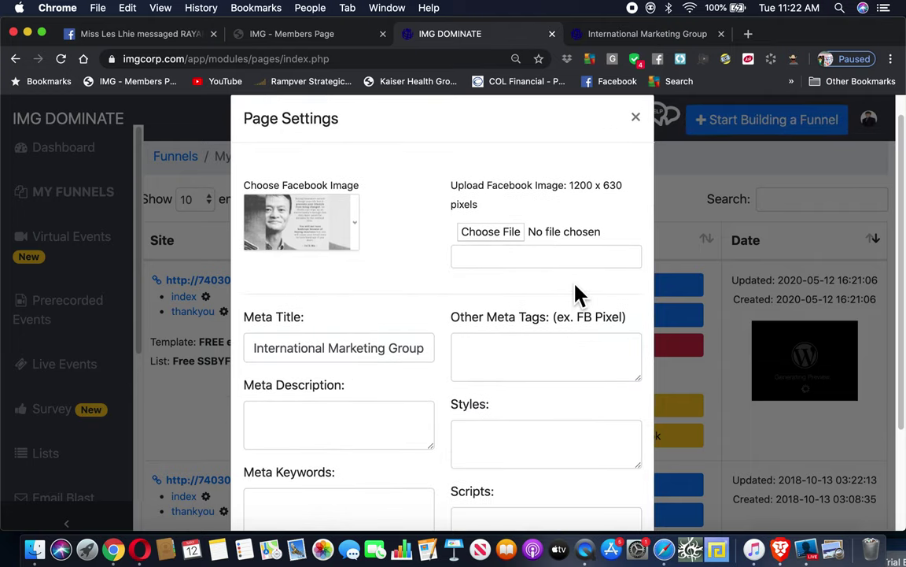
scroll(577, 291, down, 1)
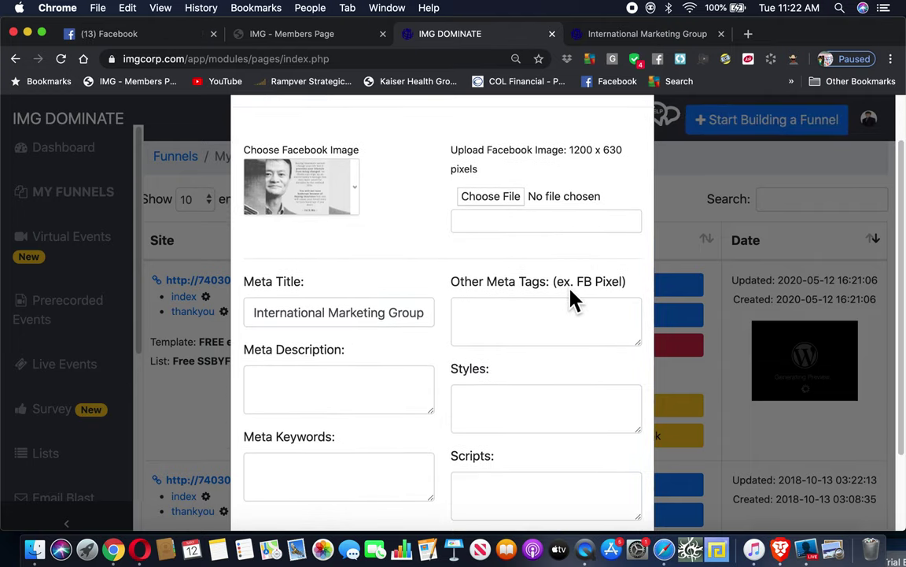
scroll(563, 299, up, 1)
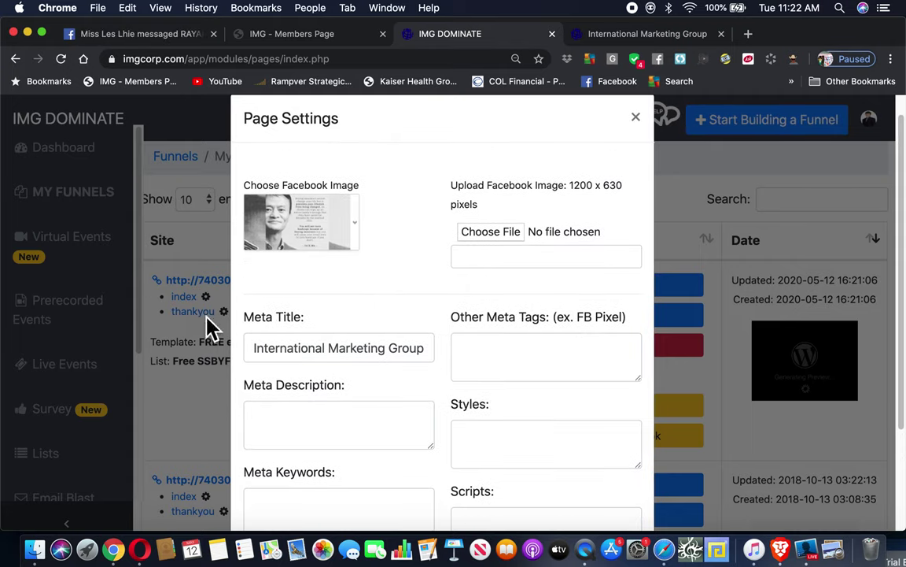
Browse the preset Facebook images for the funnel, keeping the current selection
click(296, 203)
scroll(330, 338, down, 5)
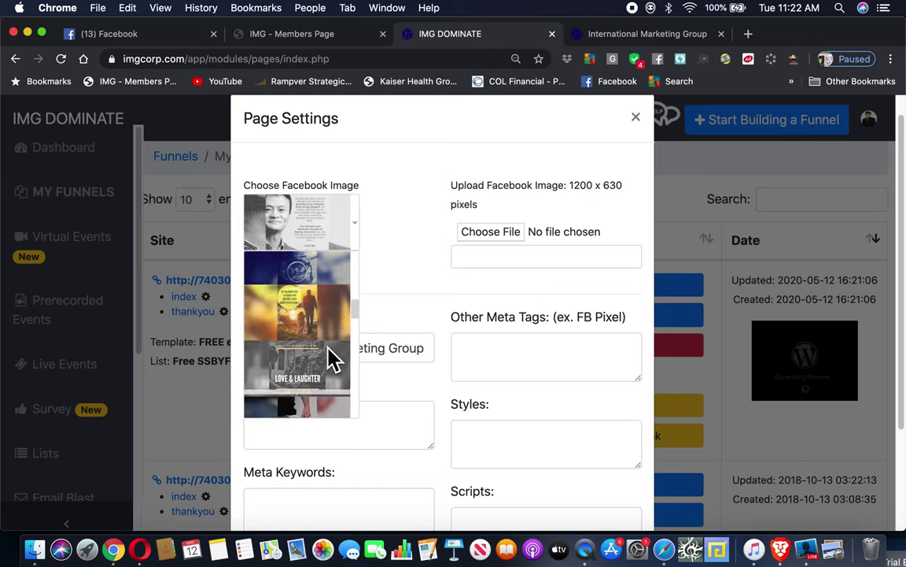
scroll(331, 360, down, 8)
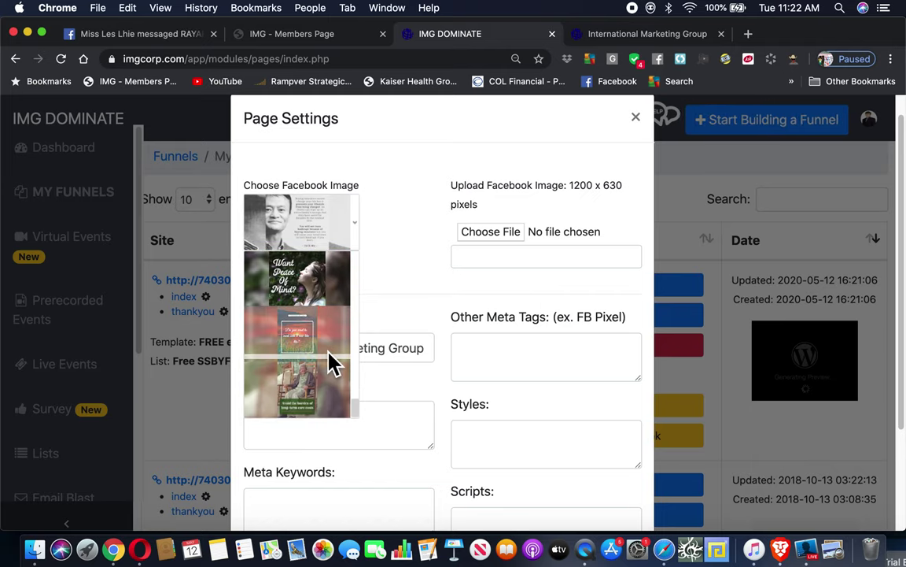
scroll(331, 347, up, 6)
scroll(331, 337, down, 4)
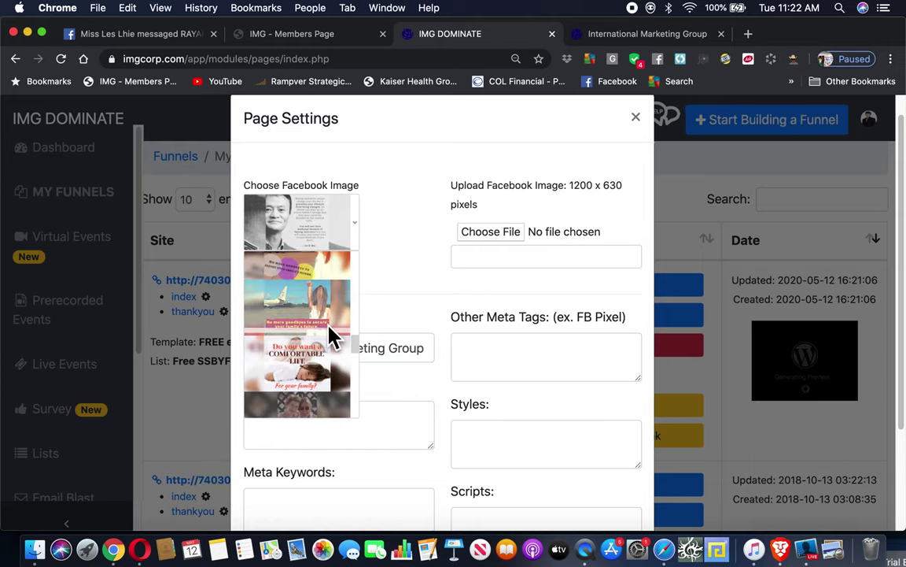
scroll(330, 337, down, 5)
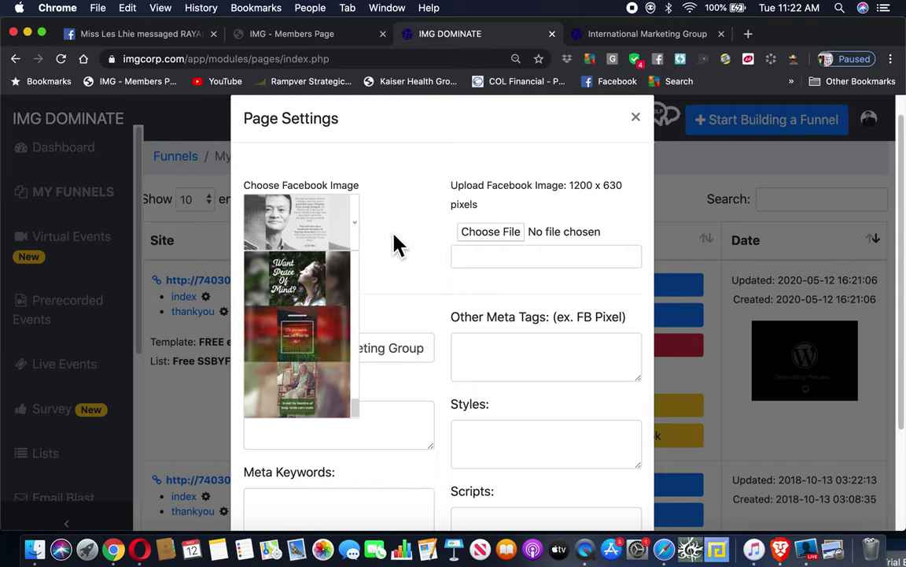
click(309, 230)
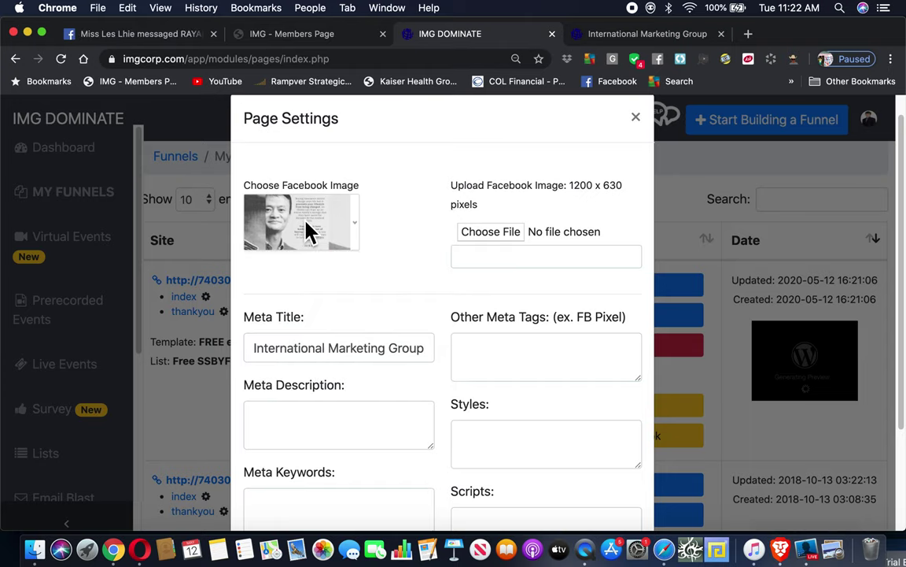
Upload Book 1 (2).png from the Downloads folder as the funnel's Facebook image
click(479, 234)
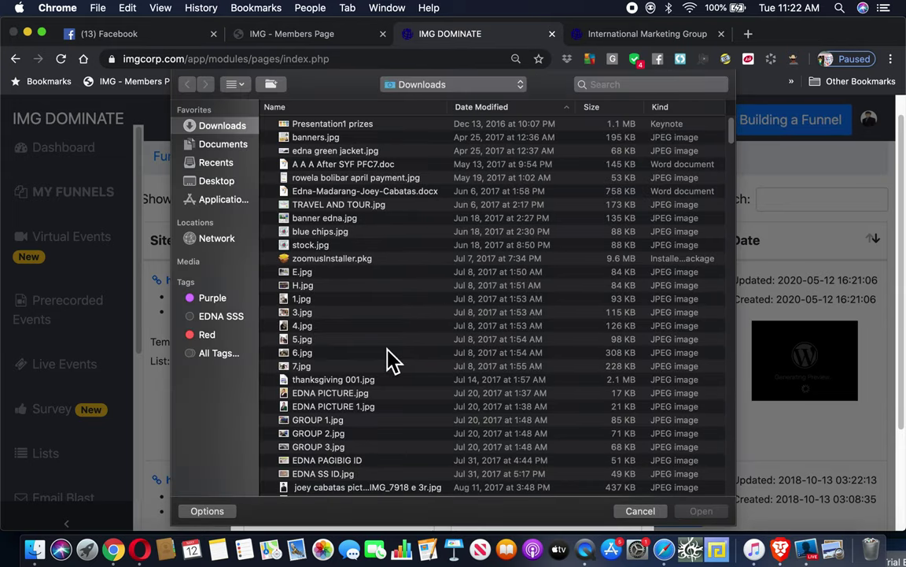
scroll(738, 148, down, 3)
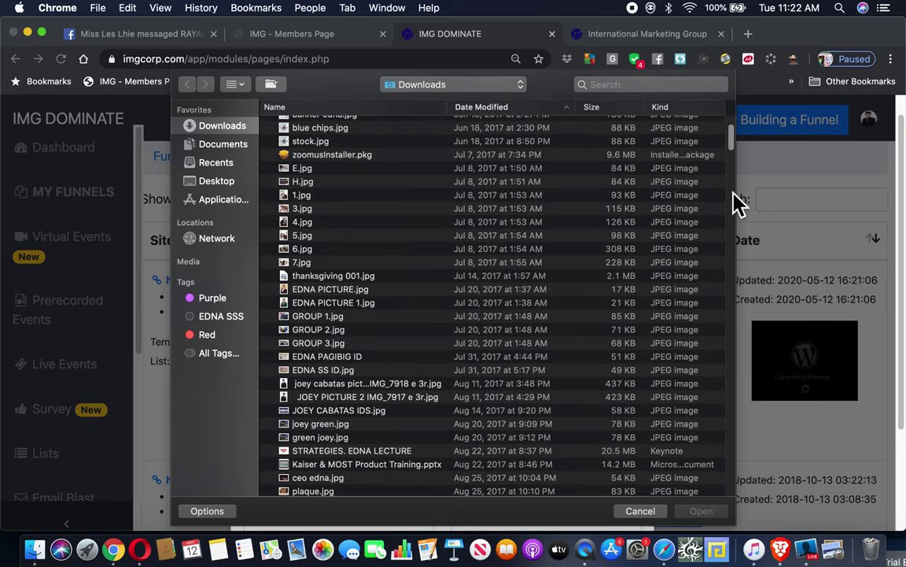
scroll(730, 298, down, 10)
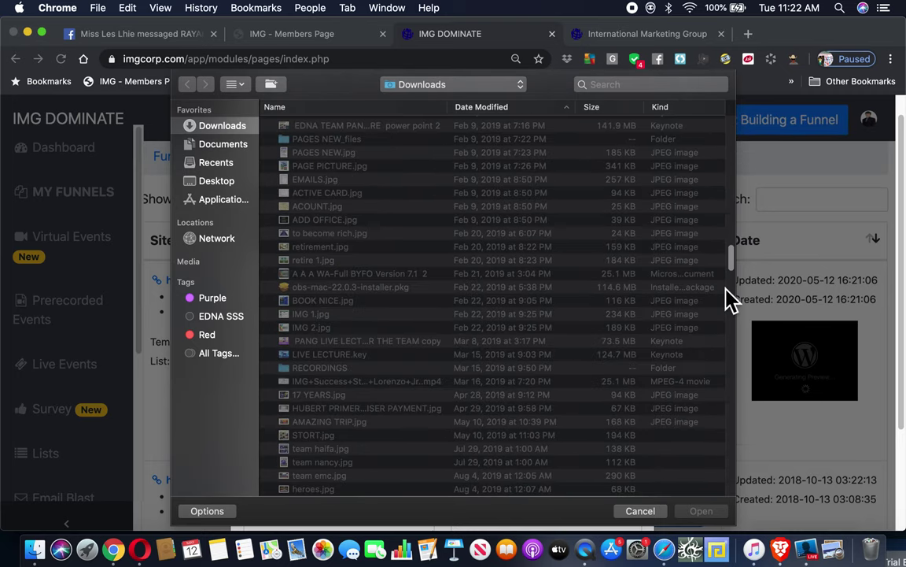
scroll(340, 351, down, 10)
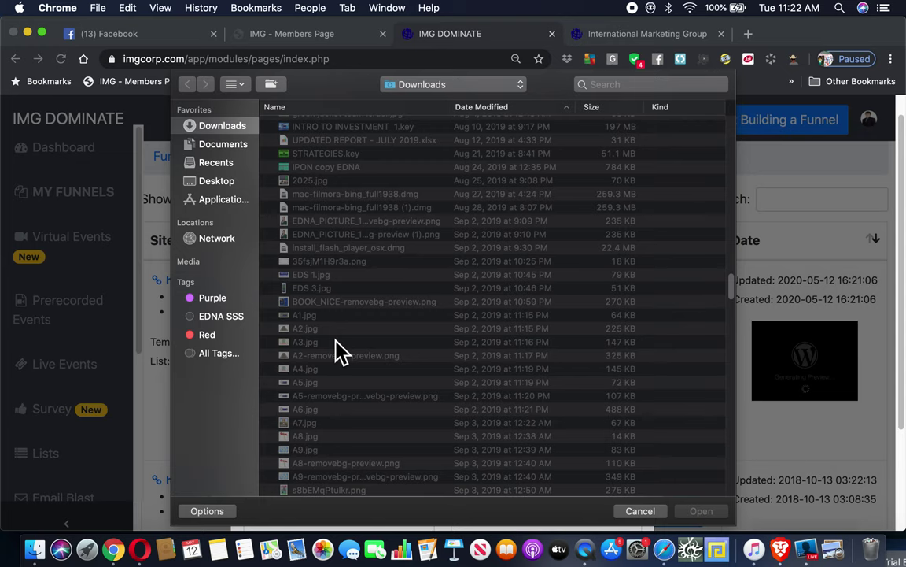
scroll(340, 352, up, 1)
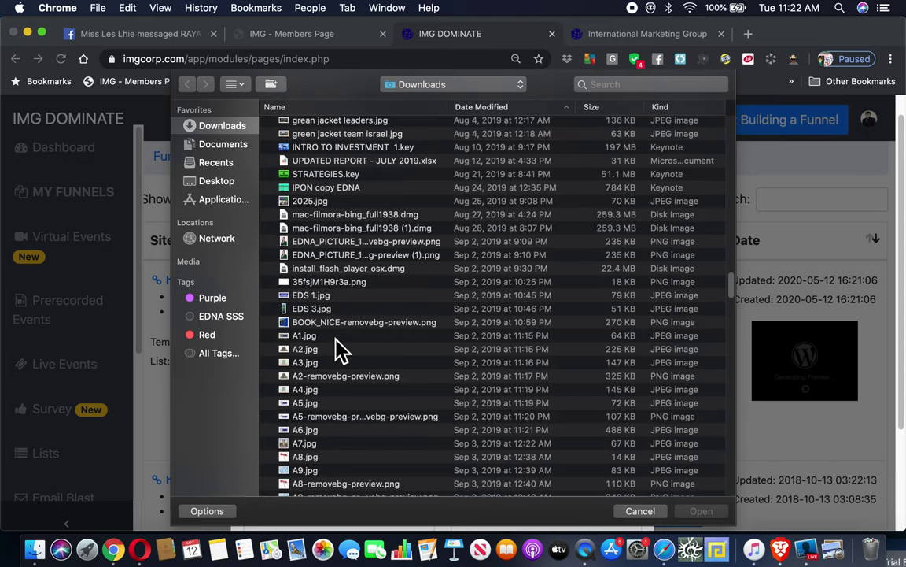
scroll(340, 352, up, 5)
scroll(340, 352, down, 5)
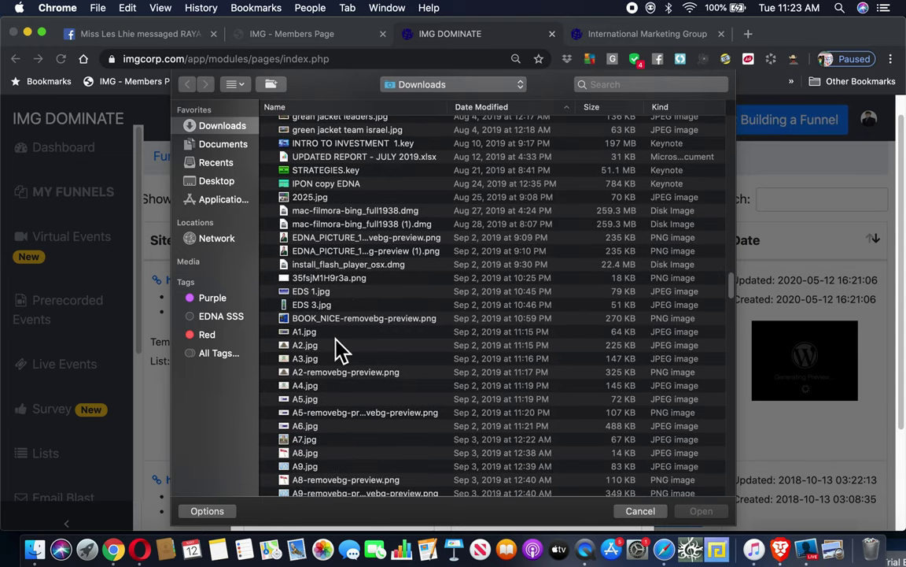
scroll(339, 352, down, 3)
scroll(340, 352, down, 1)
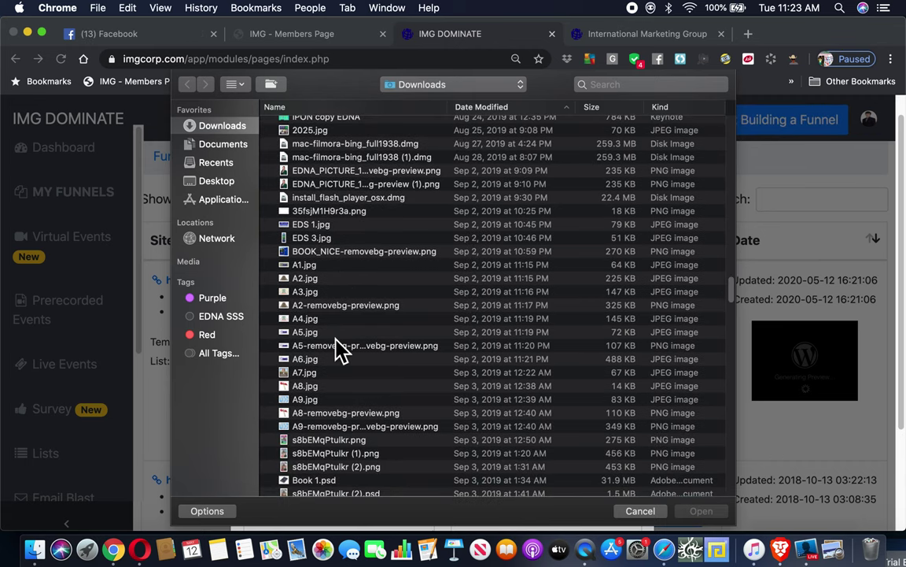
scroll(340, 352, down, 4)
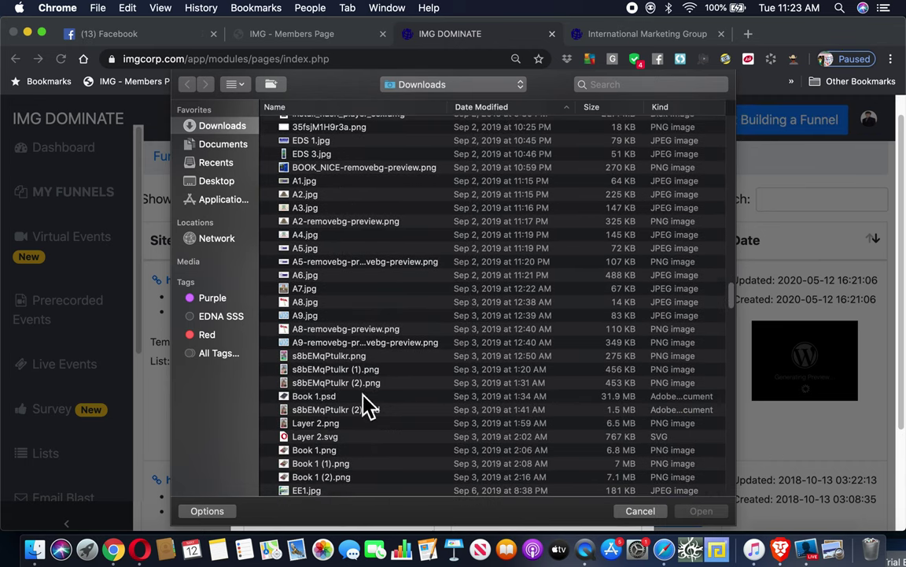
scroll(334, 468, down, 1)
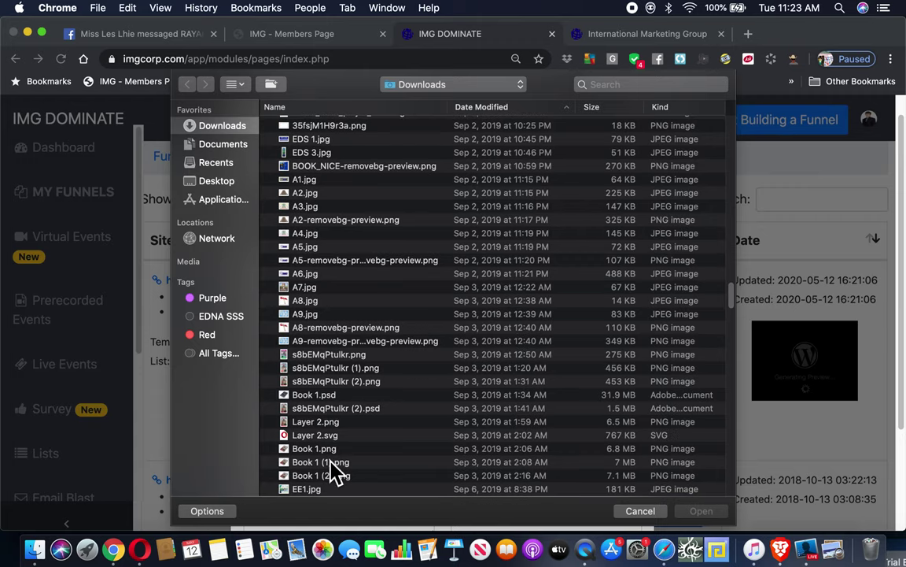
scroll(332, 463, down, 1)
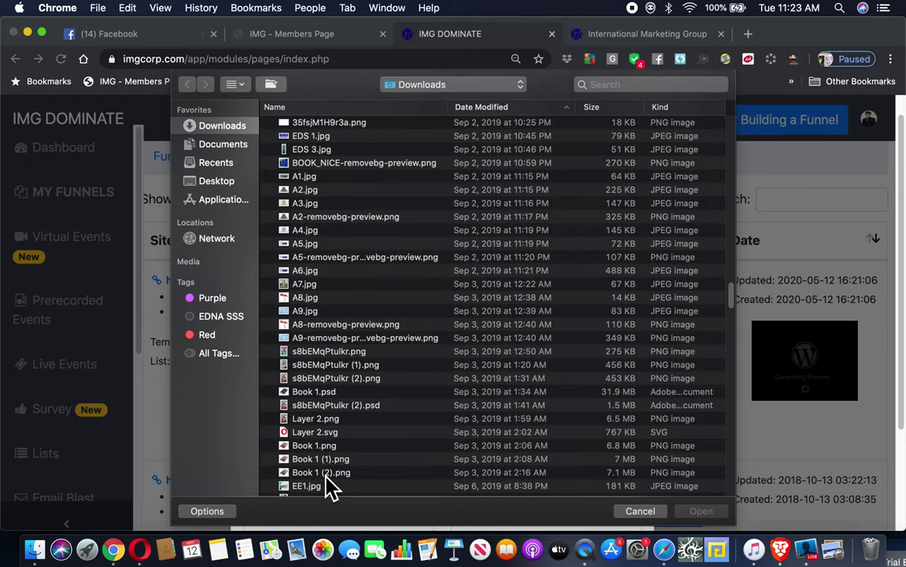
scroll(332, 487, down, 1)
scroll(331, 488, down, 1)
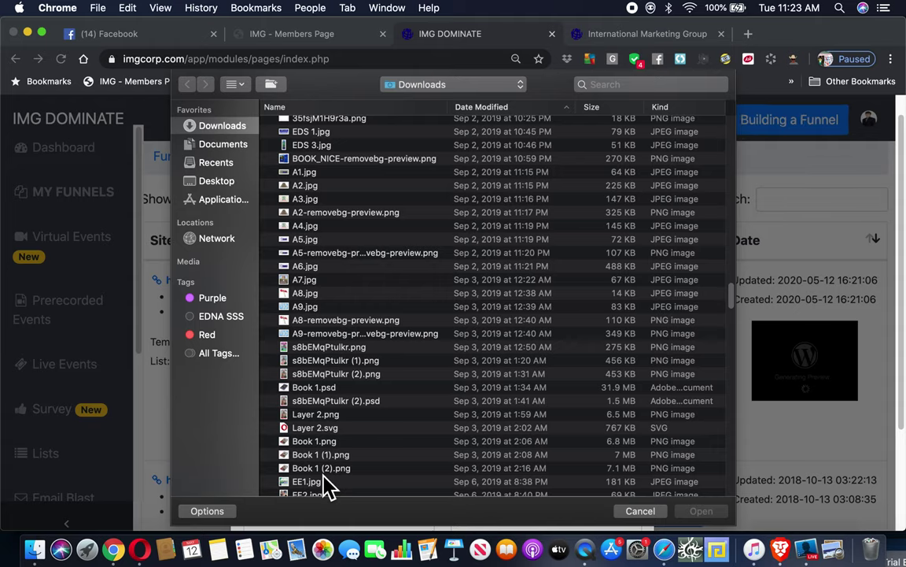
click(327, 470)
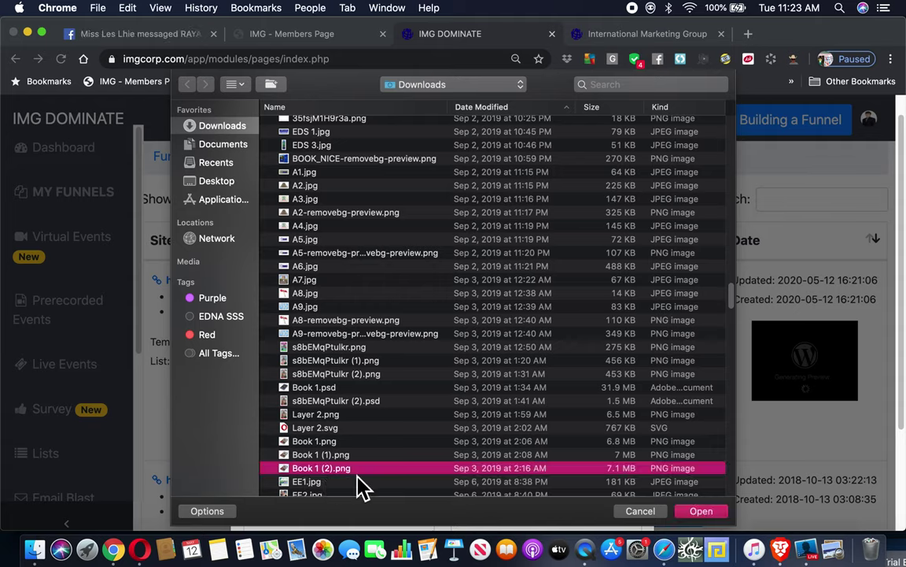
click(702, 513)
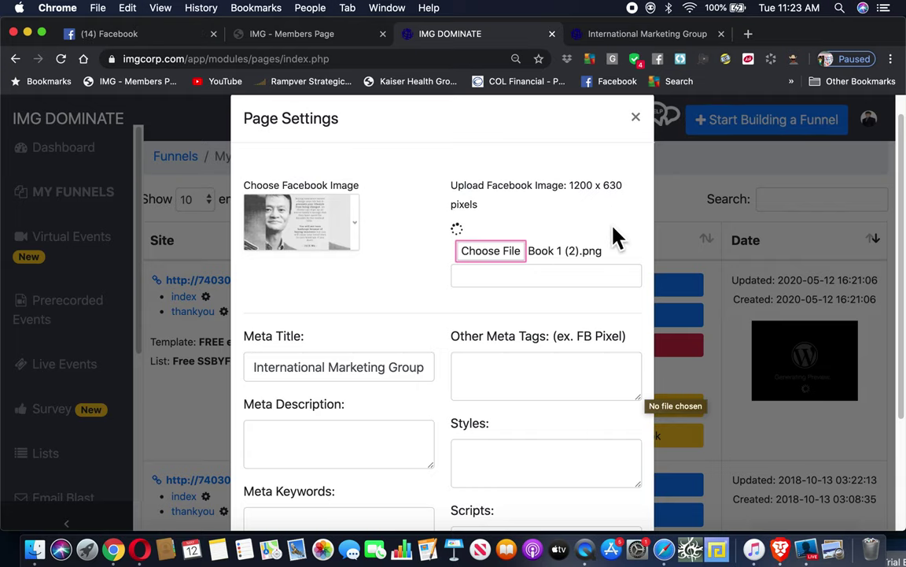
Enter "This book will help you to build your financial life." as the meta description and review the page settings
scroll(605, 321, down, 3)
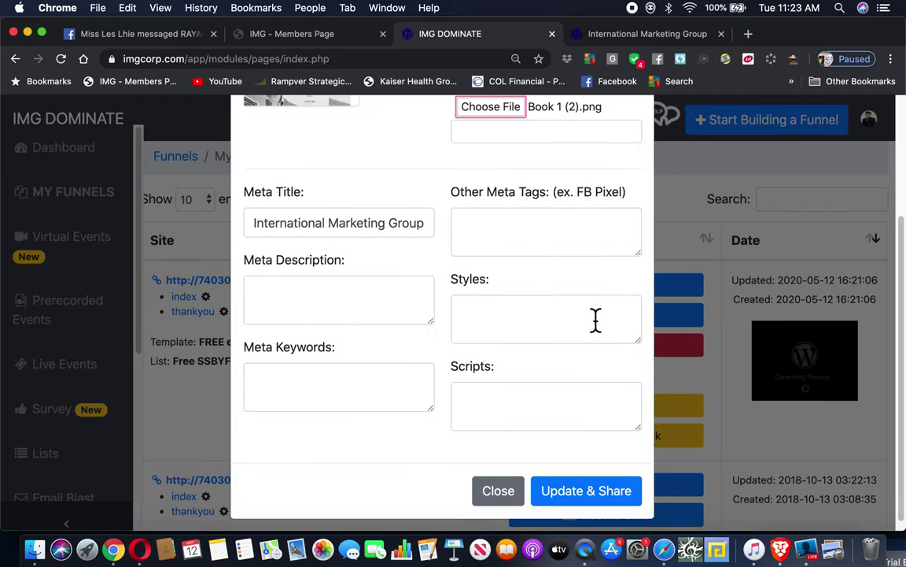
scroll(594, 318, up, 2)
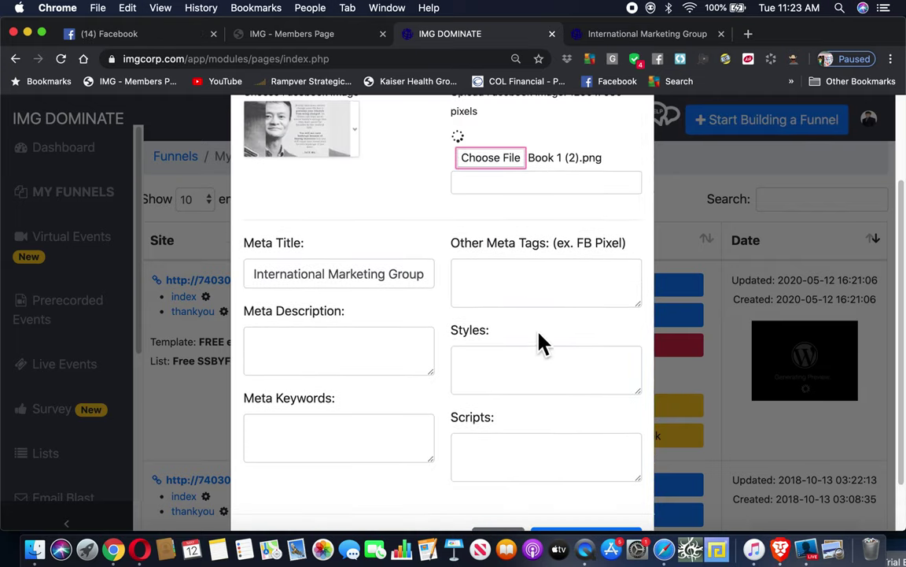
click(273, 368)
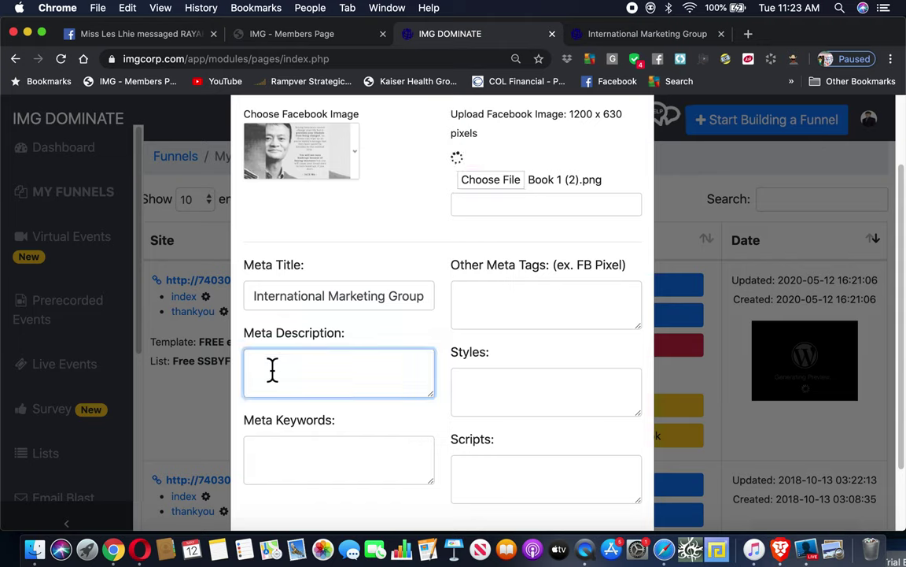
text(THIS)
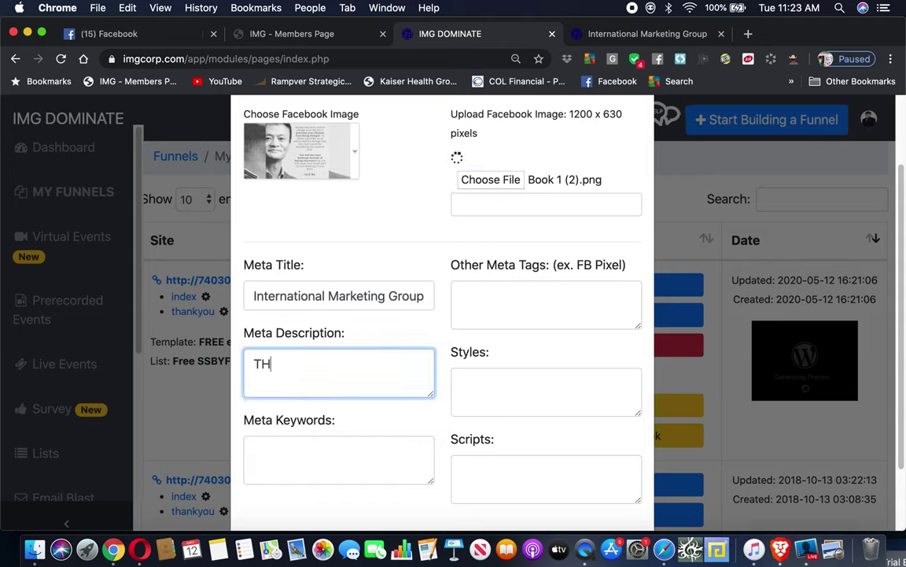
key(BackSpace)
key(BackSpace)
key(BackSpace)
text(his book wi)
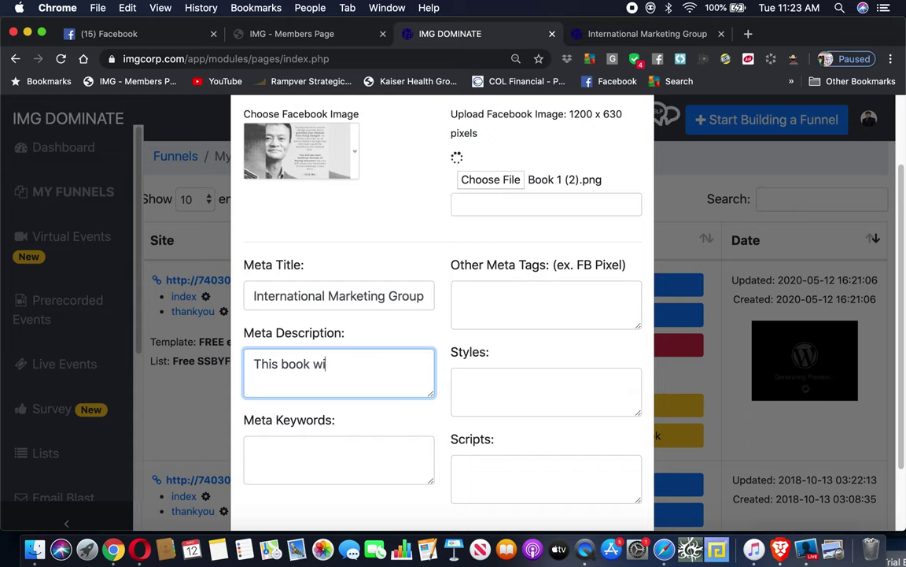
text(ll help you to buil)
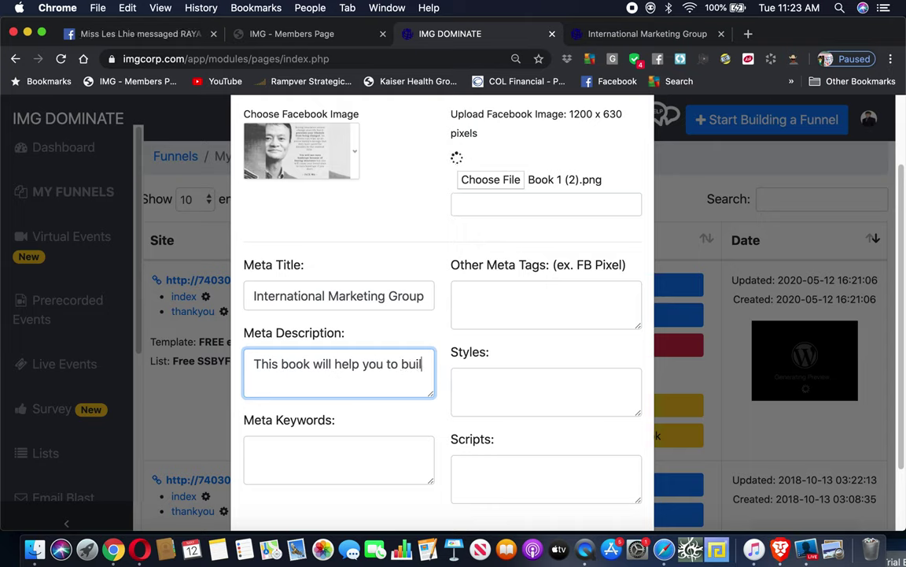
text(d )
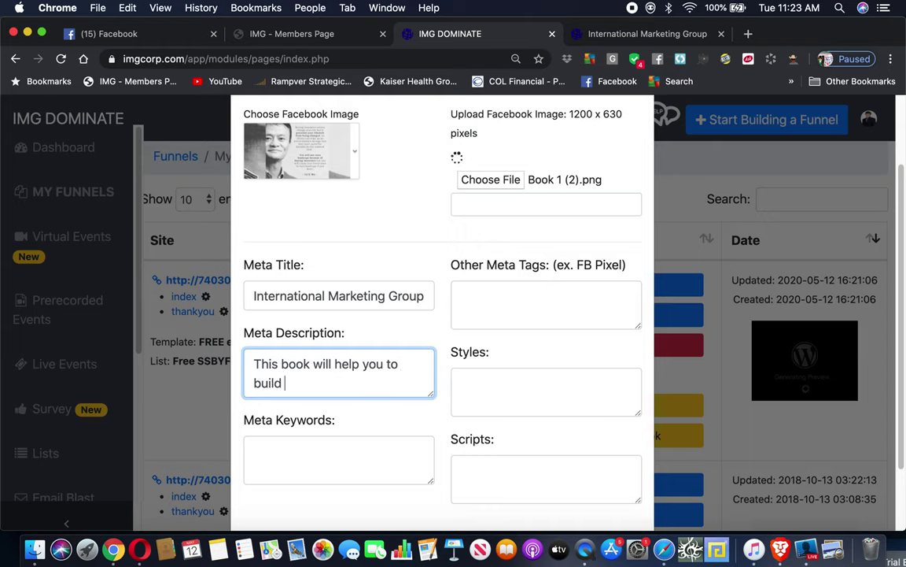
text(your financi)
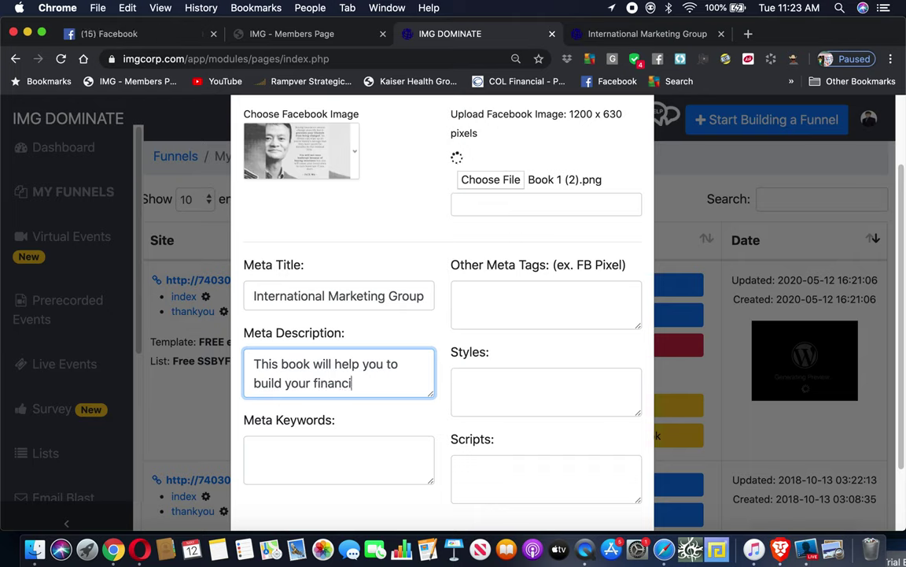
text(al life.)
scroll(511, 350, up, 3)
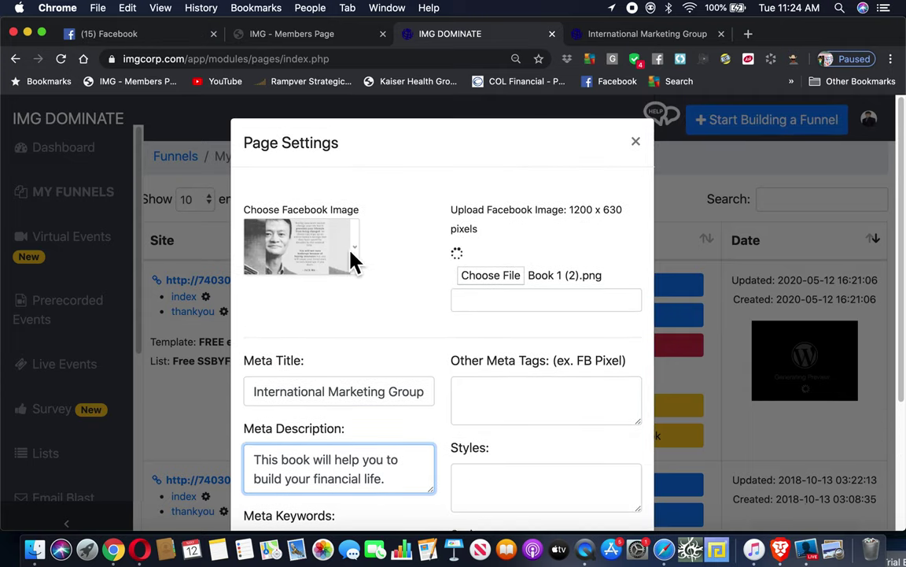
scroll(507, 448, down, 5)
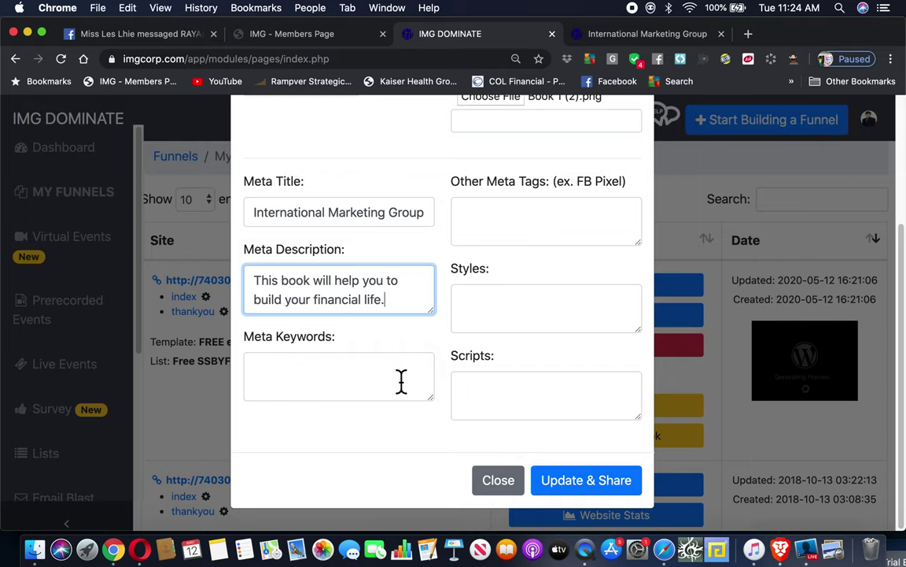
scroll(567, 375, up, 5)
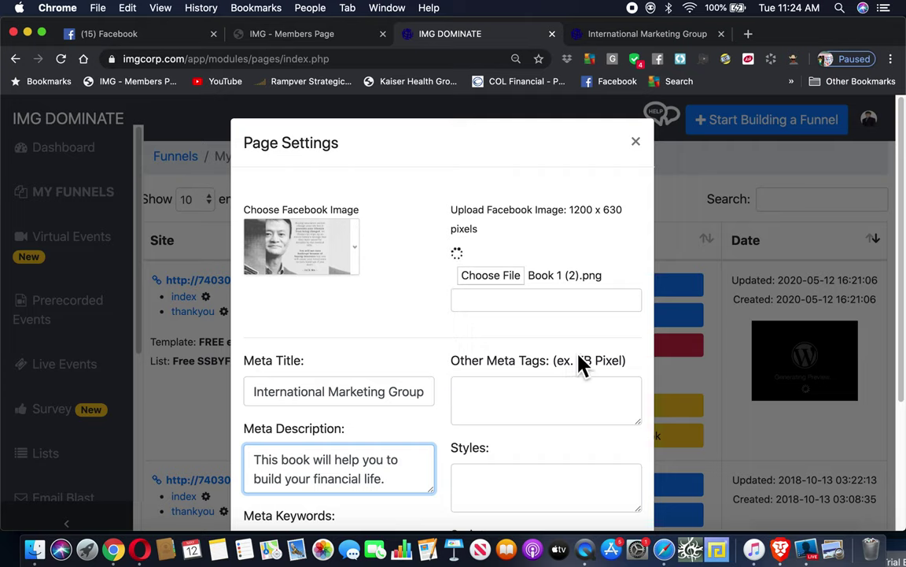
Try the "Want Peace Of Mind?" preset as the funnel's Facebook image
click(325, 251)
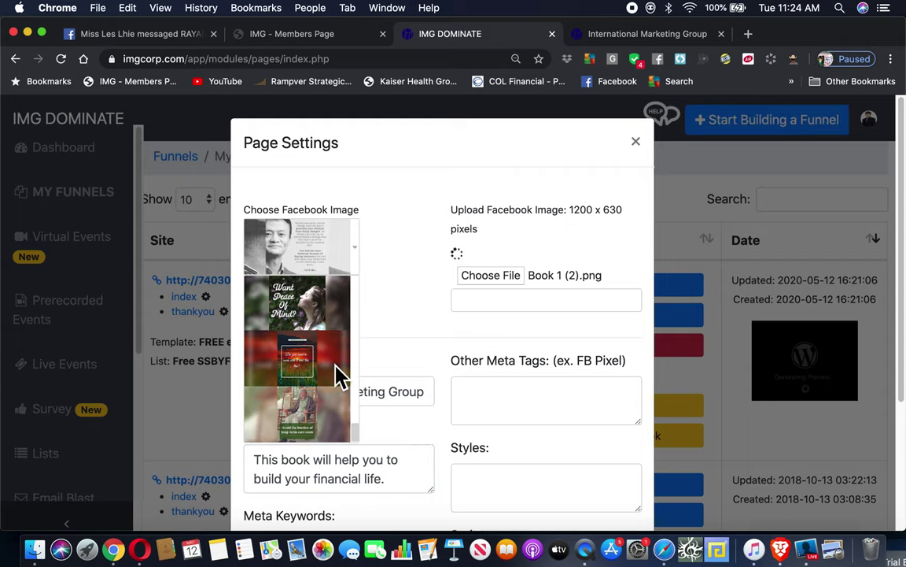
scroll(400, 346, down, 3)
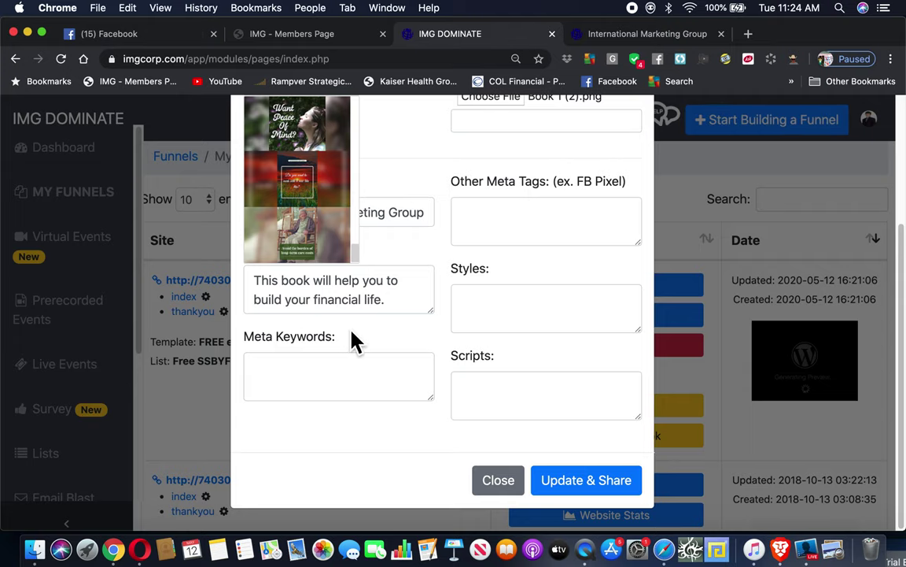
scroll(354, 341, up, 3)
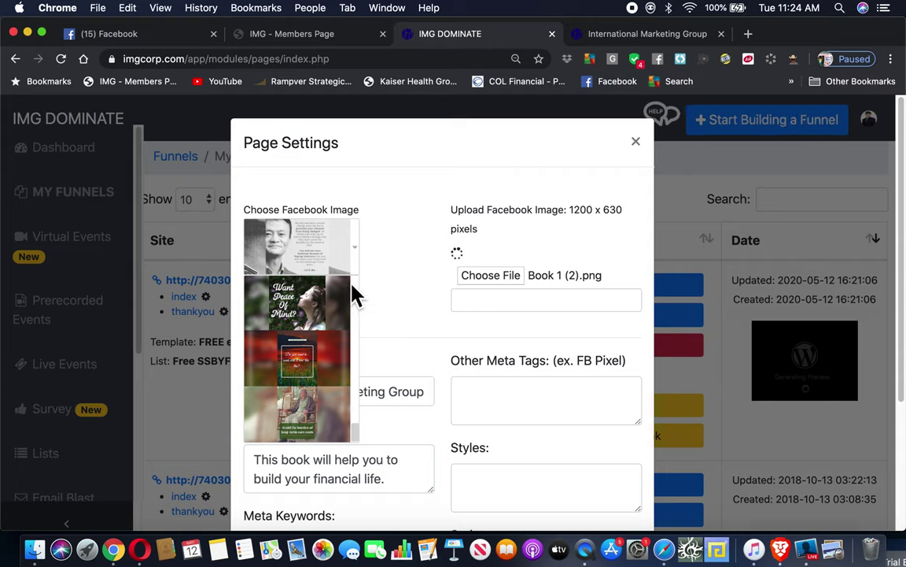
click(293, 303)
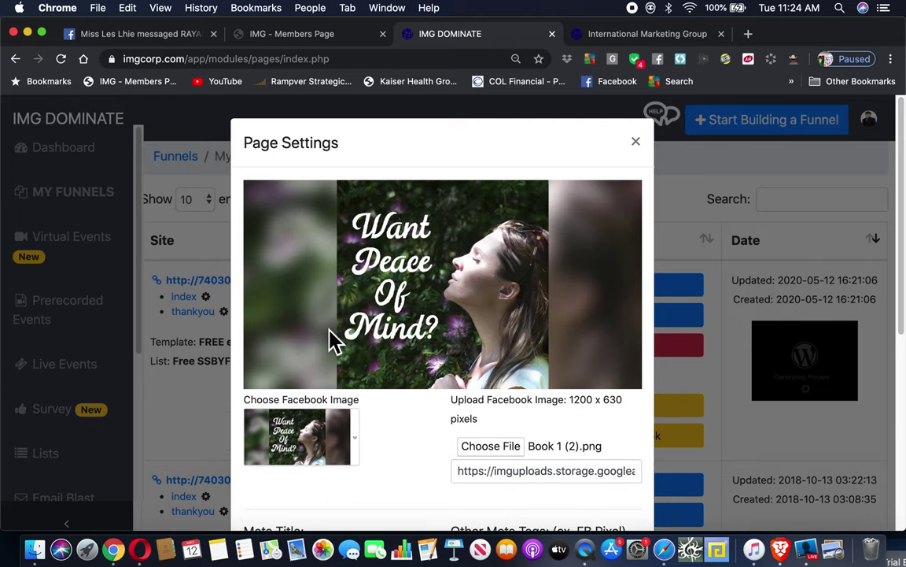
Review the uploaded book image and meta fields, save the page settings, and start sharing the page on Facebook
scroll(548, 340, down, 3)
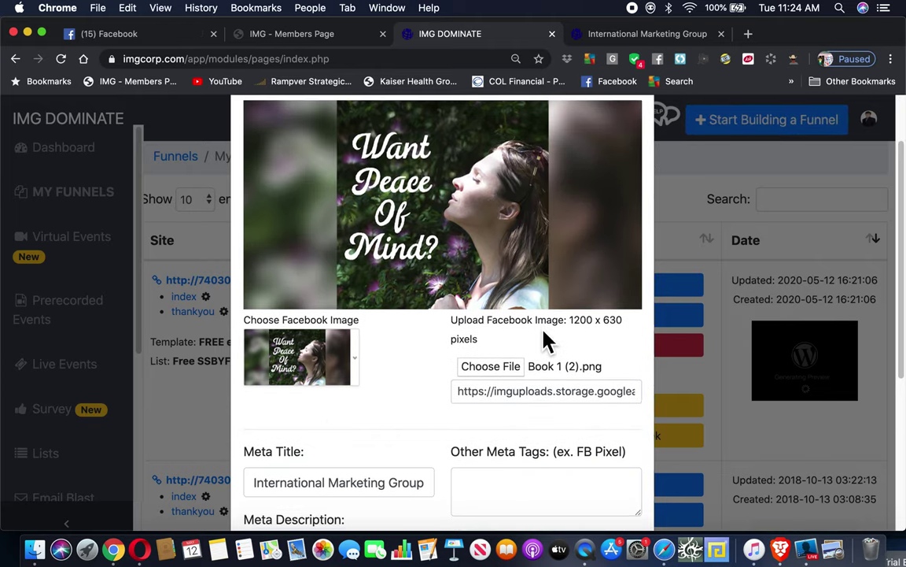
scroll(562, 404, down, 1)
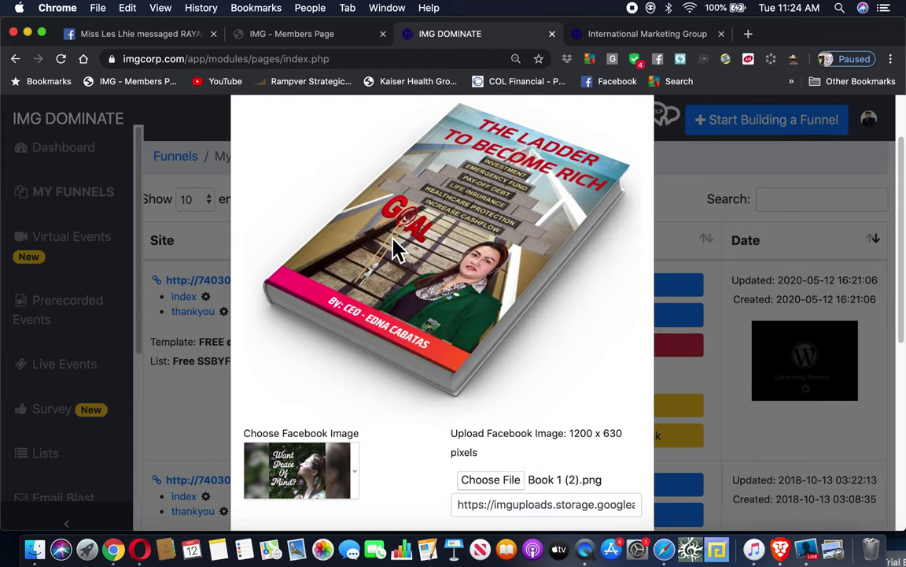
scroll(514, 299, down, 5)
scroll(514, 299, up, 10)
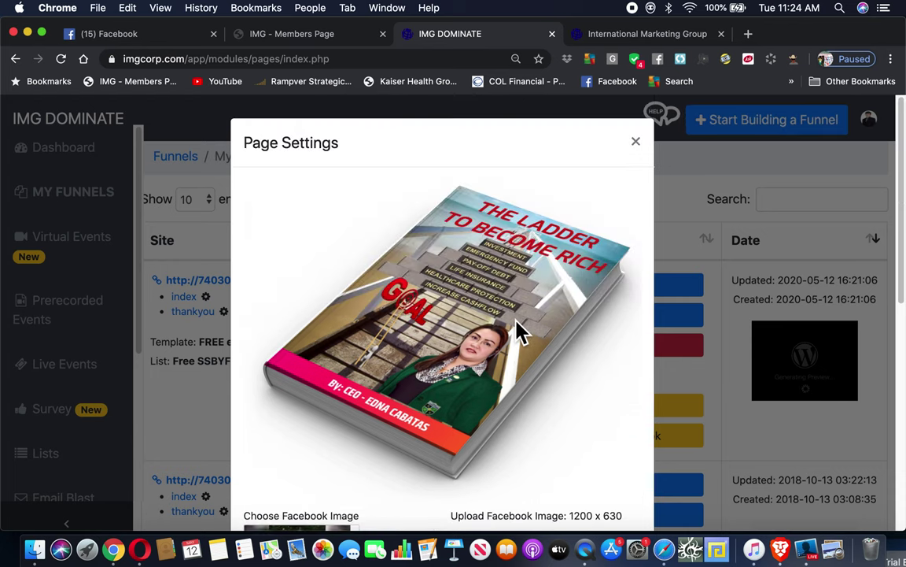
scroll(377, 299, down, 5)
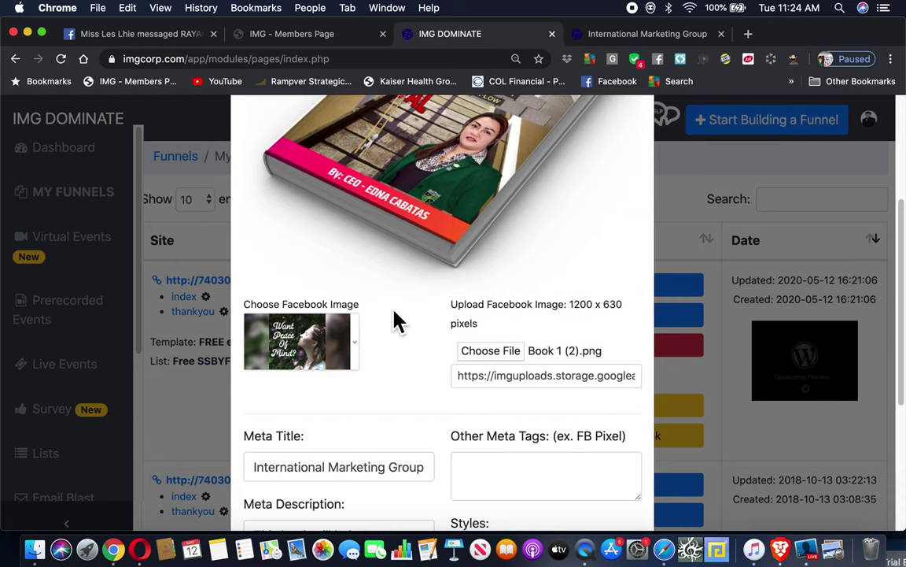
scroll(521, 283, down, 4)
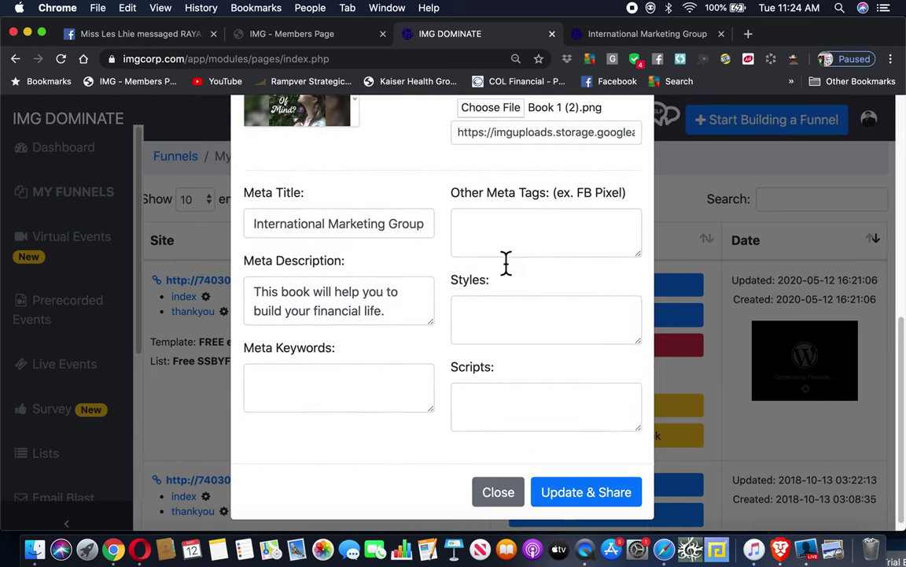
click(590, 512)
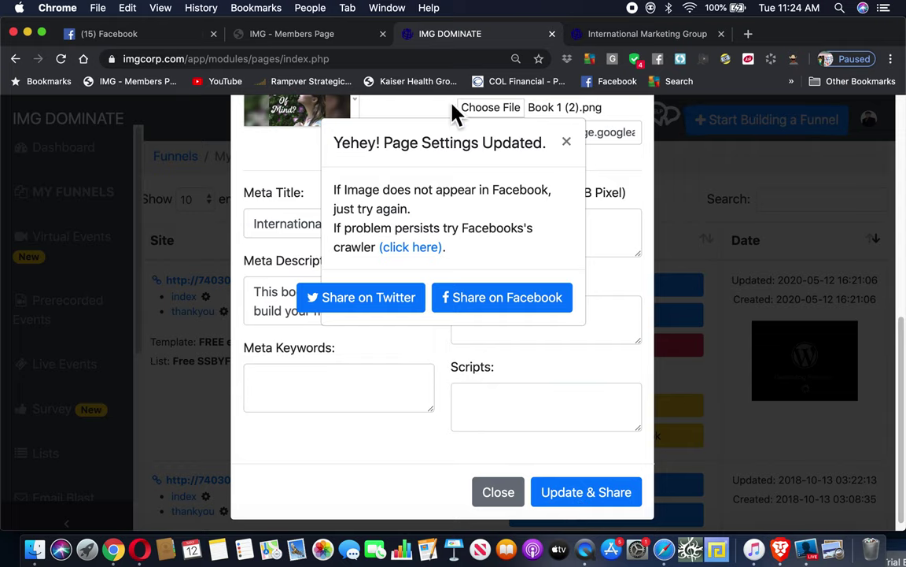
click(482, 307)
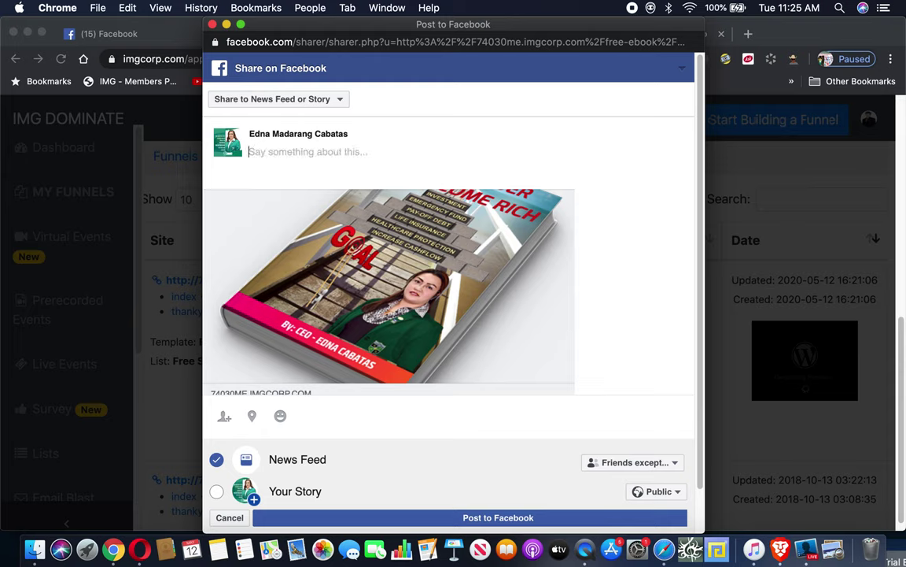
text(just)
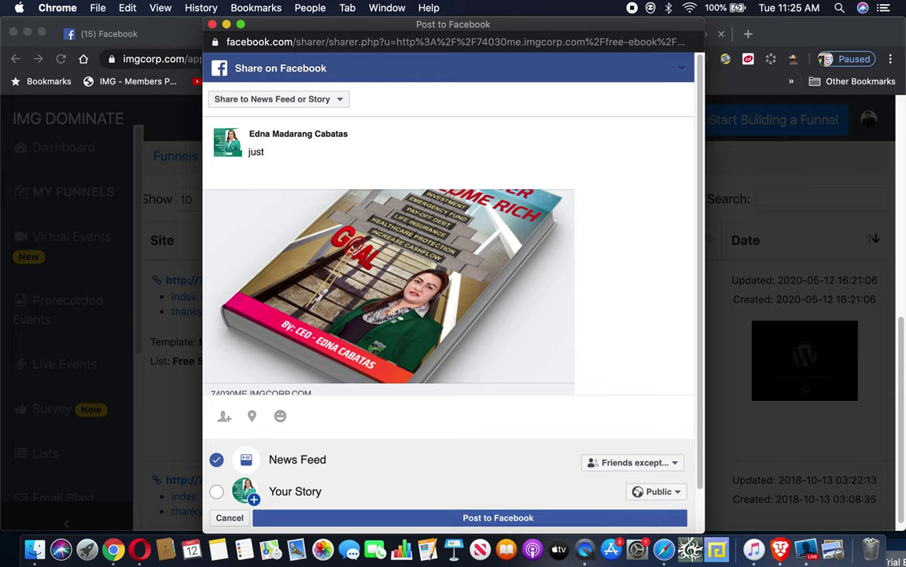
key(BackSpace)
key(BackSpace)
key(BackSpace)
key(BackSpace)
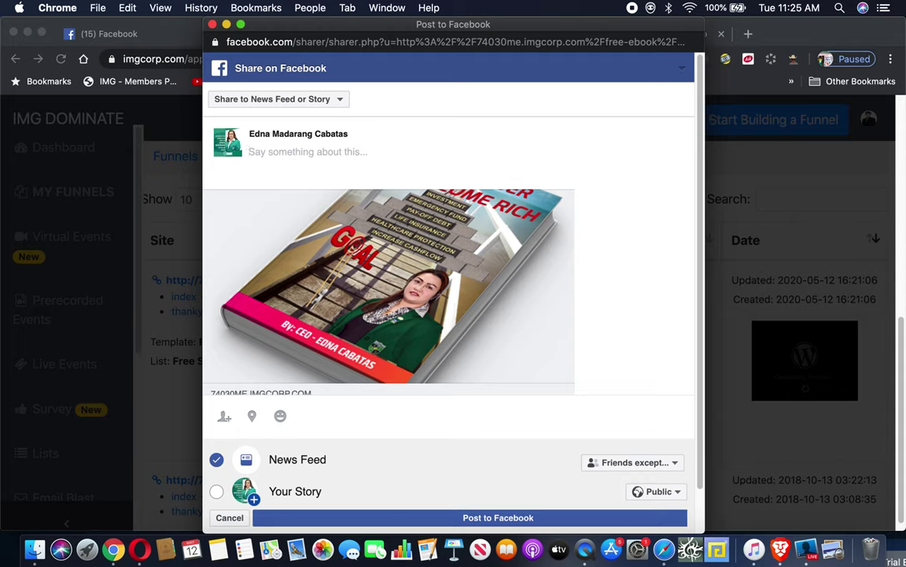
Write "Just click the for free copy, just sign u" as the caption of the Facebook post
text(JUST)
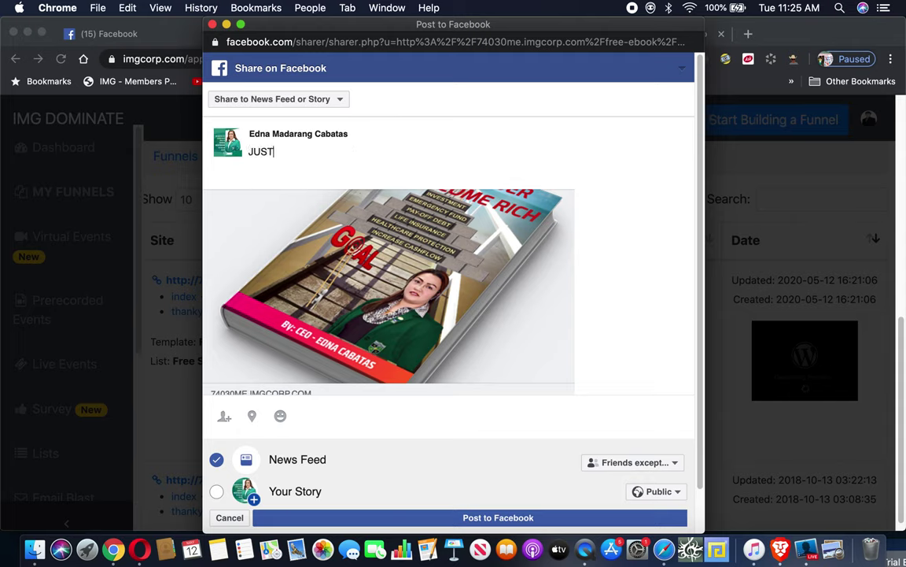
key(BackSpace)
key(BackSpace)
text(ust click the for)
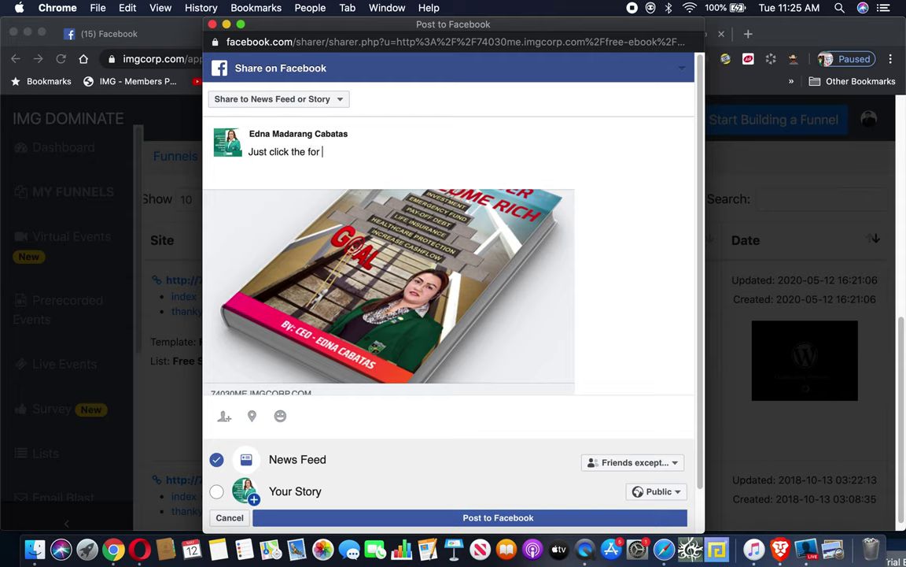
text( free copy)
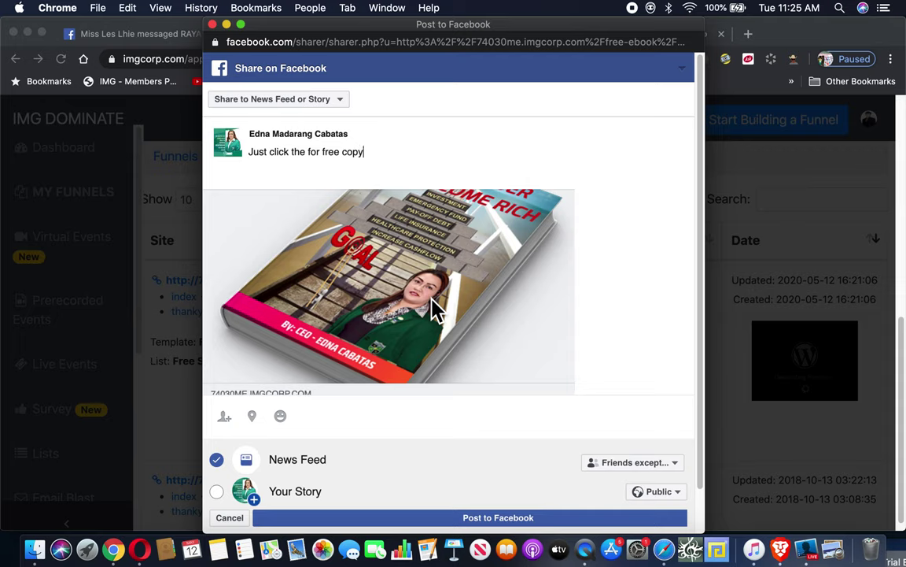
text(, just s)
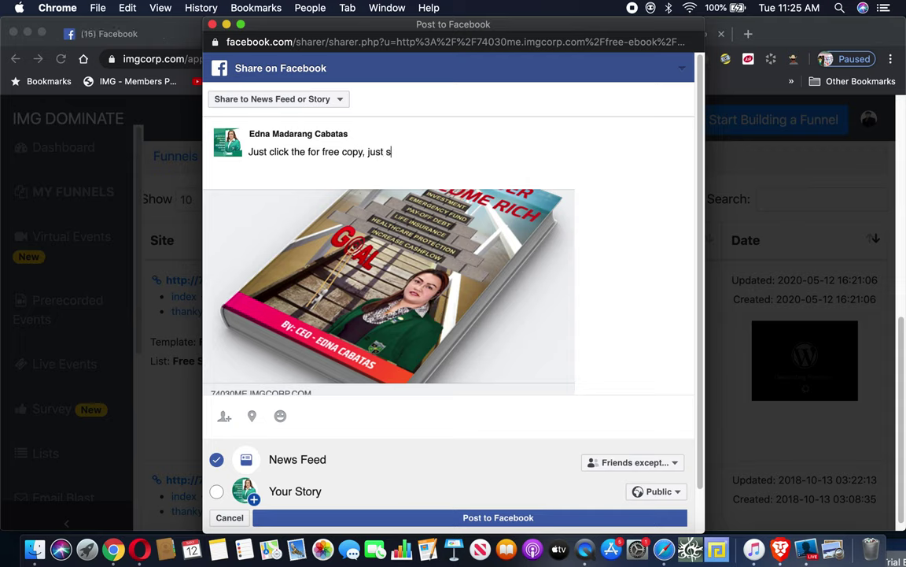
text(ign)
text( u)
Replace the caption text after "Just click the" with "and sign up for free copy." and publish the post to the News Feed
key(BackSpace)
key(BackSpace)
key(BackSpace)
key(BackSpace)
key(BackSpace)
key(BackSpace)
key(BackSpace)
key(BackSpace)
key(BackSpace)
key(BackSpace)
key(BackSpace)
key(BackSpace)
key(BackSpace)
key(BackSpace)
key(BackSpace)
key(BackSpace)
key(BackSpace)
key(BackSpace)
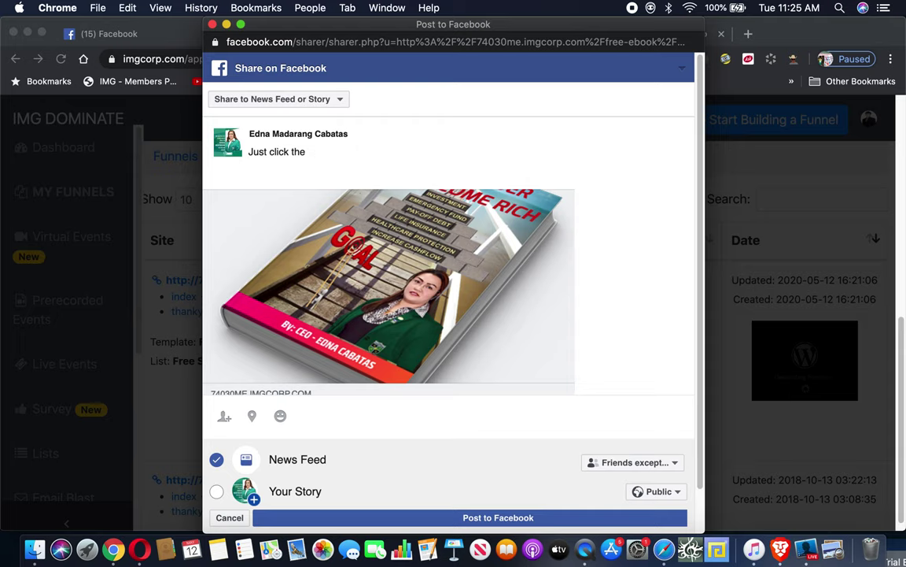
text(and sign up)
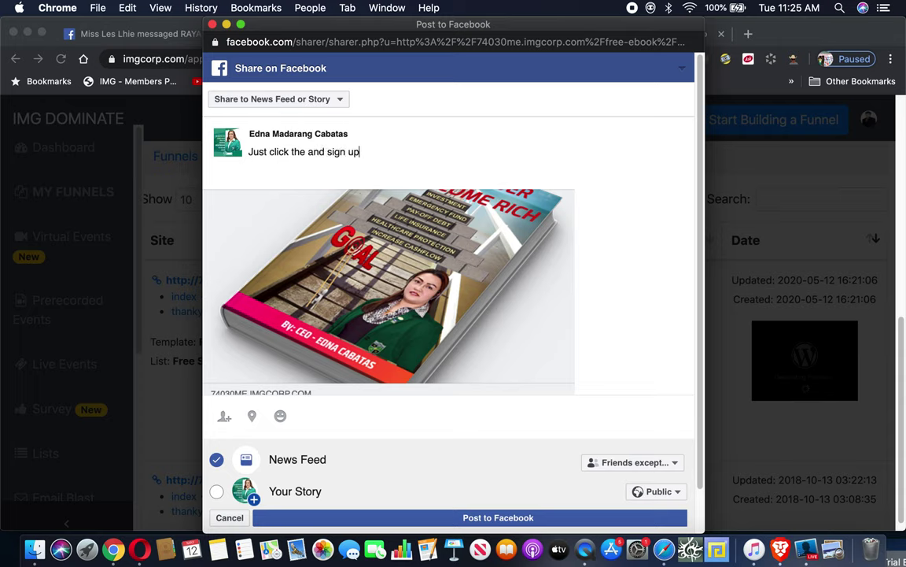
text( for free copy.)
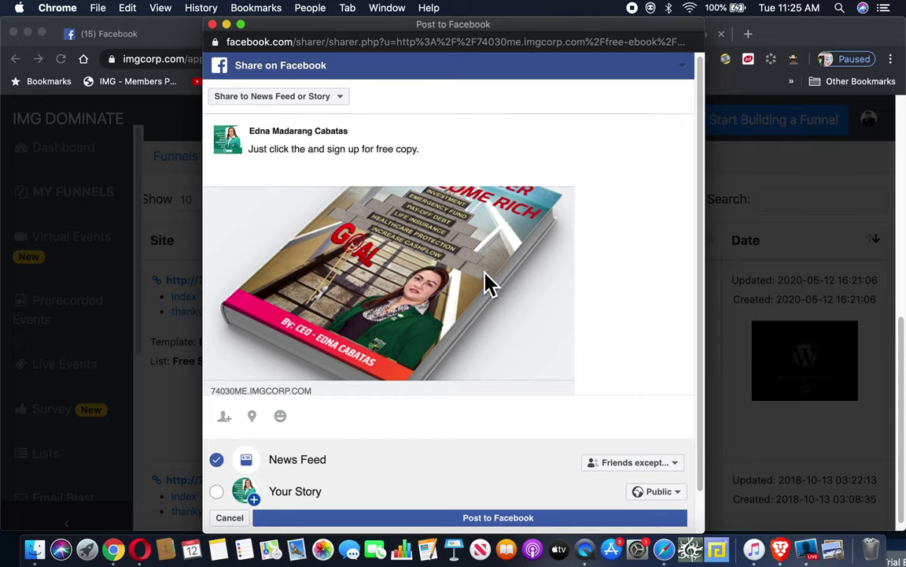
scroll(436, 245, down, 2)
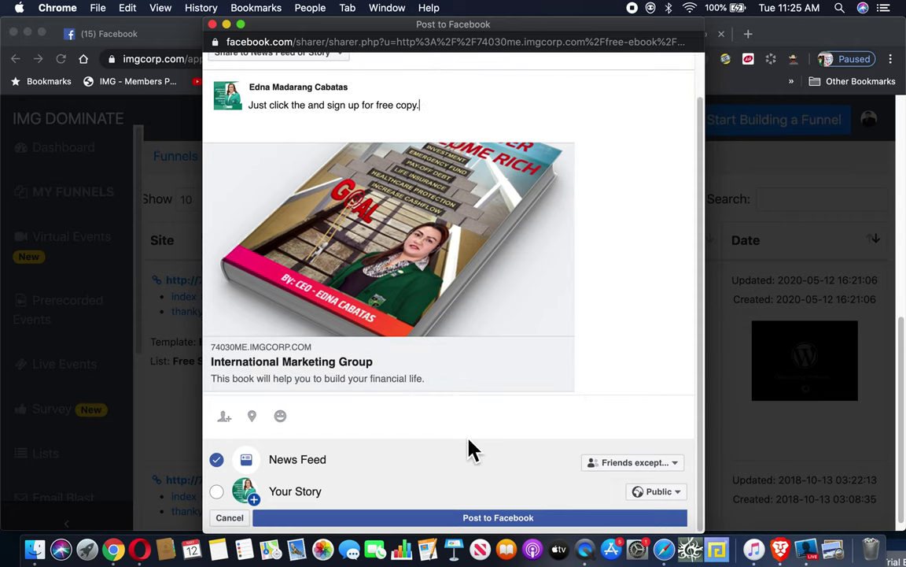
click(429, 524)
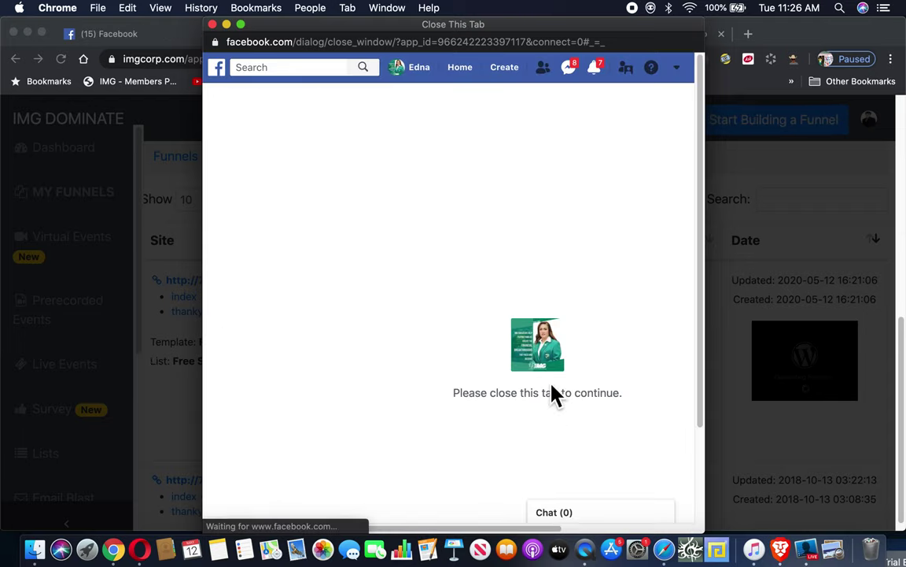
Close the Facebook share window and the page settings to return to the funnels list
scroll(555, 390, down, 3)
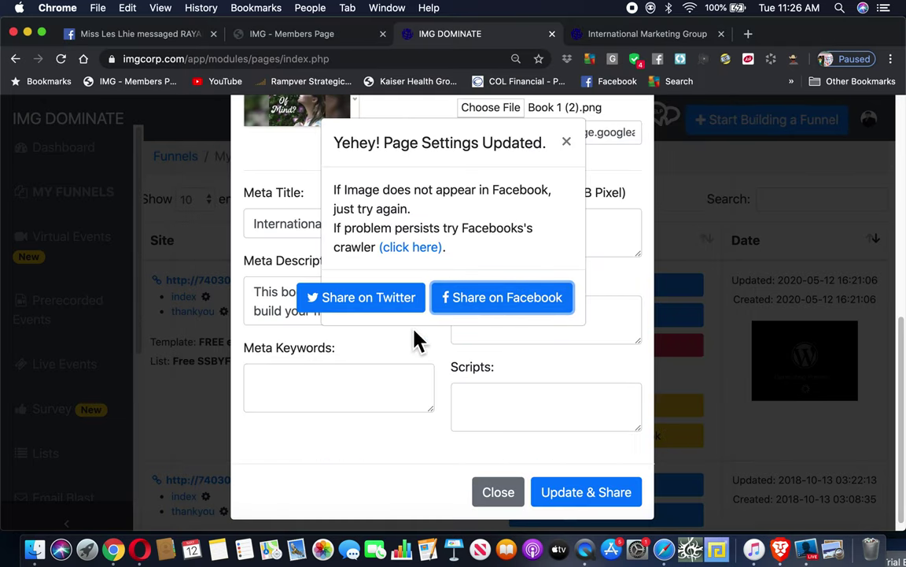
click(489, 497)
click(504, 494)
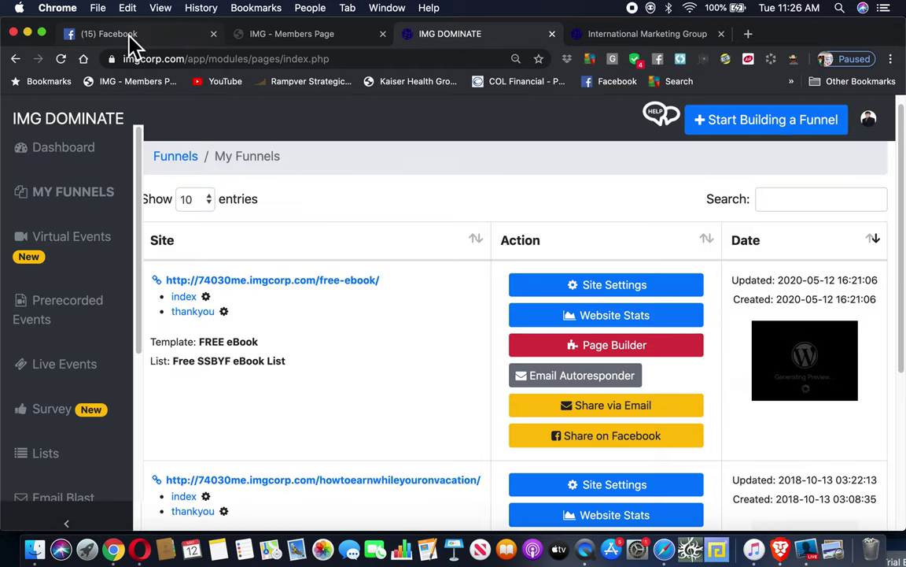
Switch to the open Facebook page, close the chat windows in the middle, and open the account's own profile
click(132, 39)
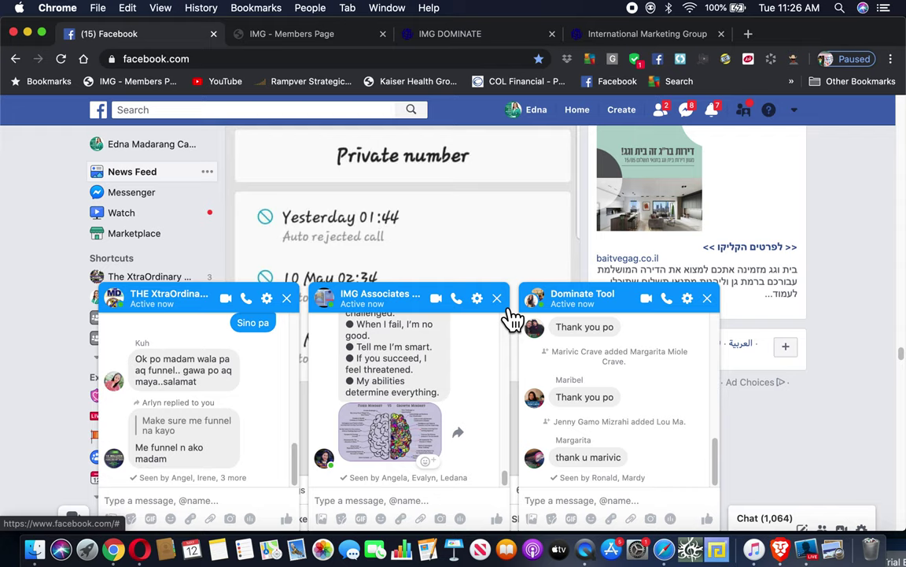
click(506, 309)
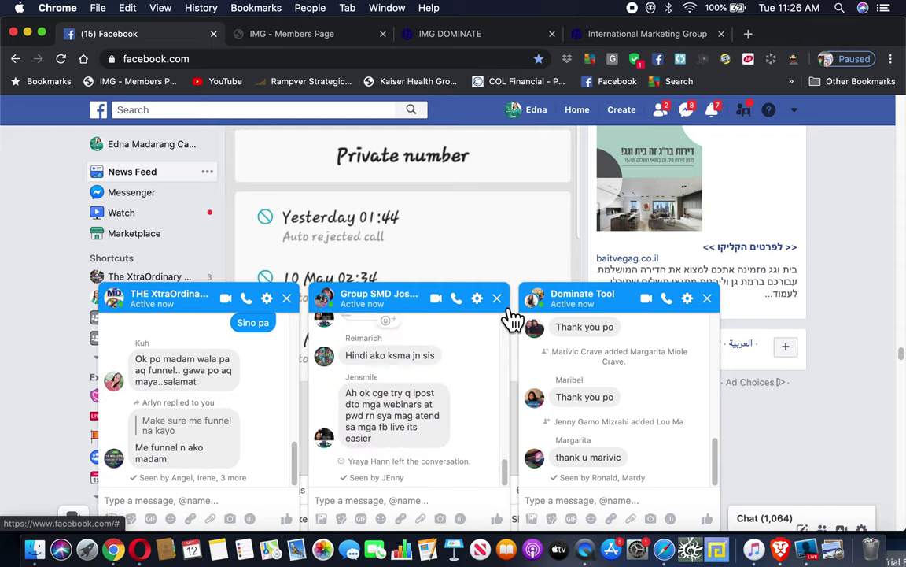
click(509, 310)
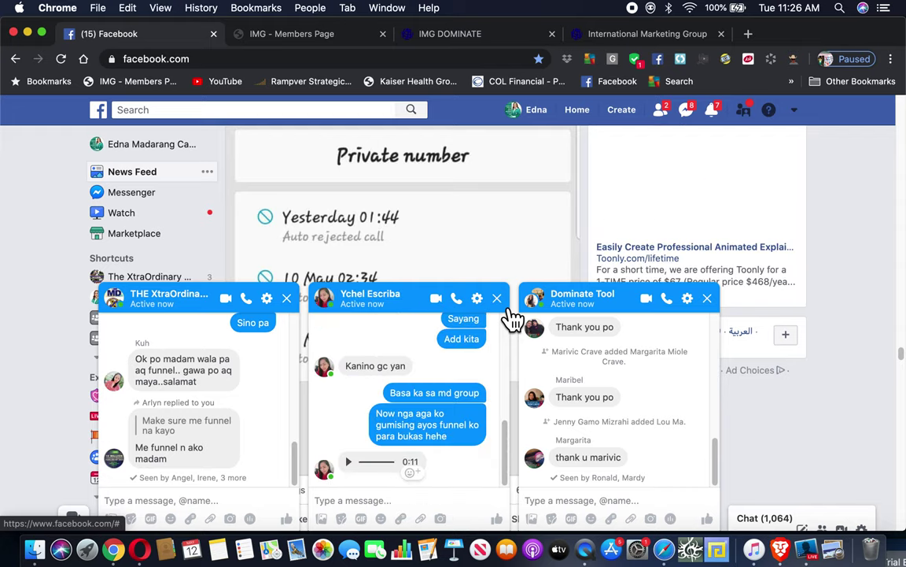
click(508, 310)
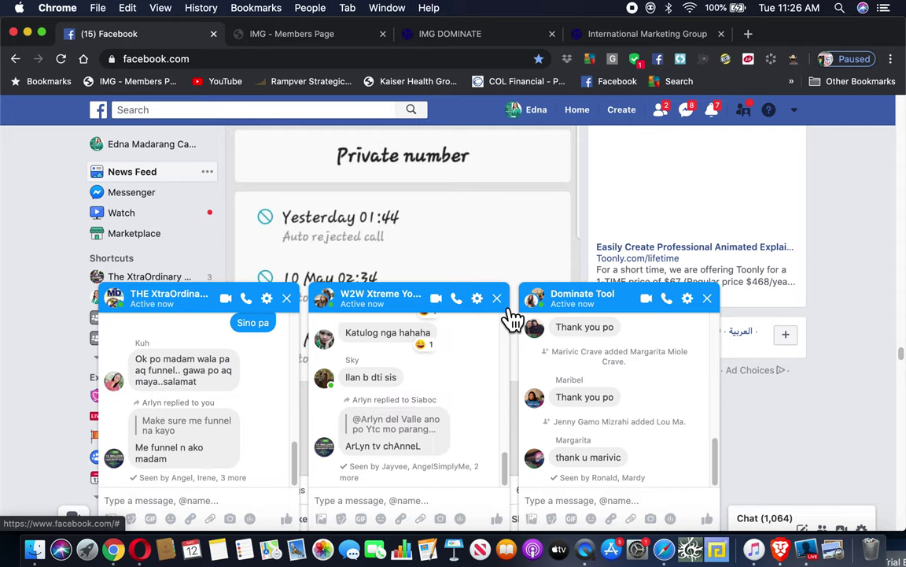
click(555, 128)
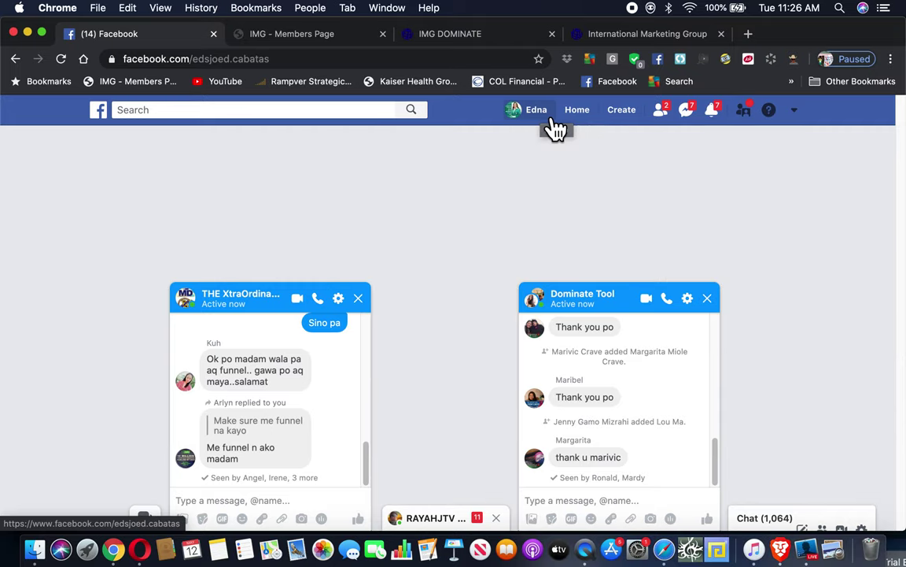